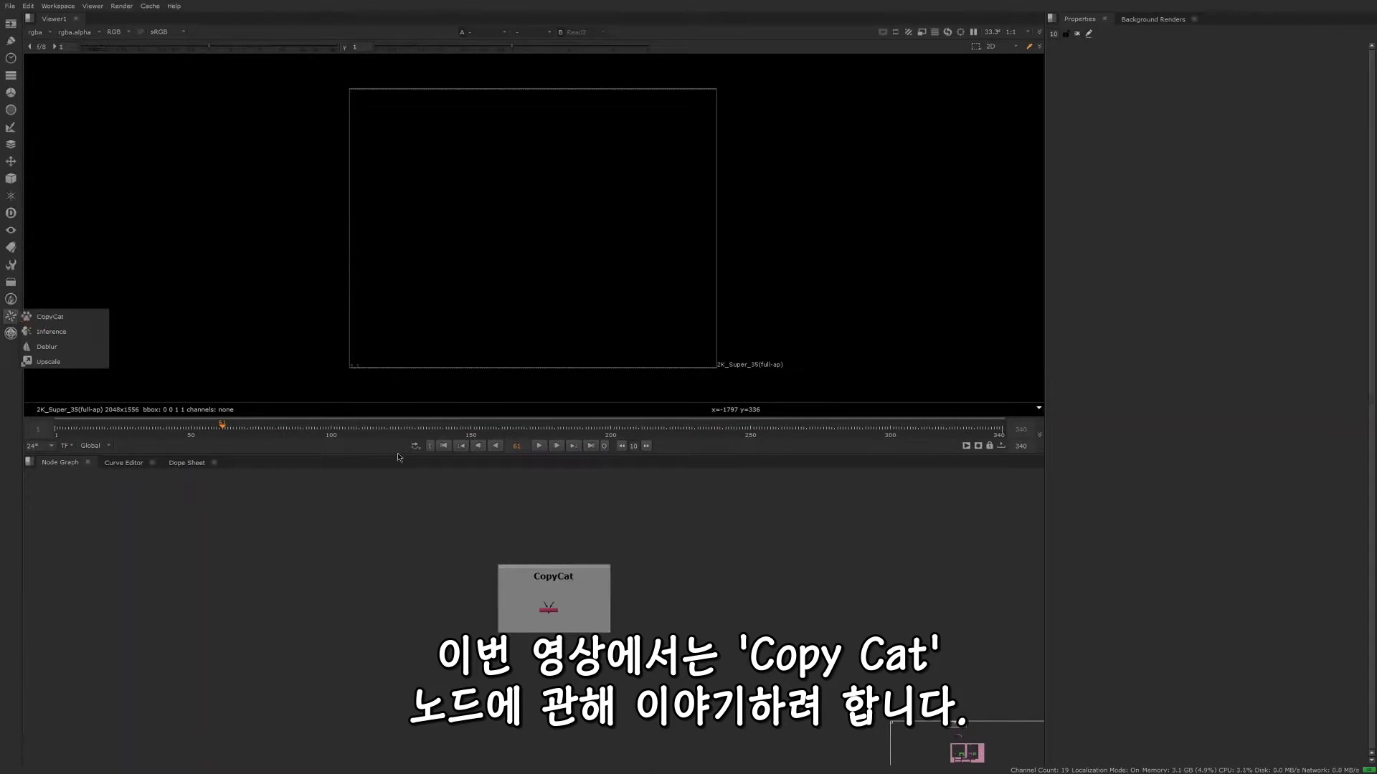
# Step: View the Sequence 462 source footage fitted to the viewer and play it
pyautogui.click(661, 612)
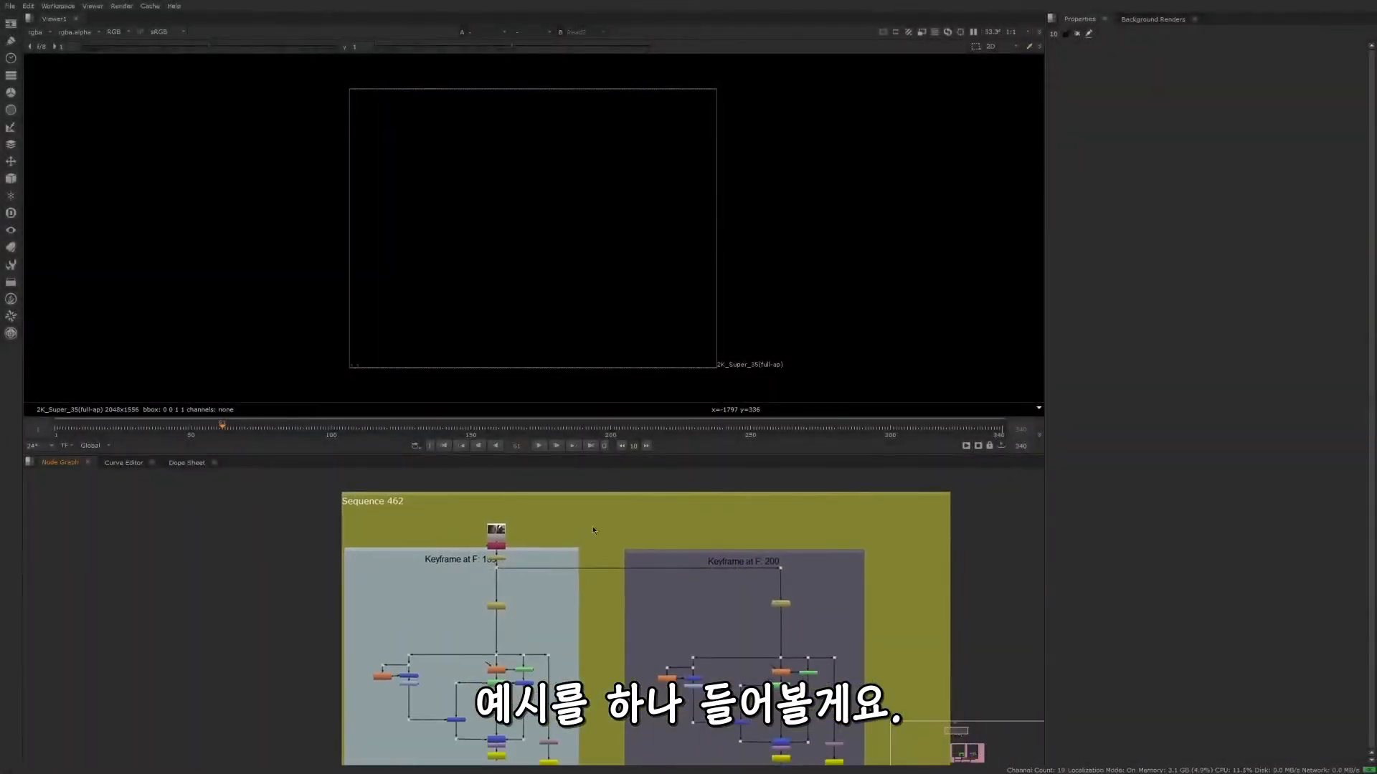
pyautogui.moveTo(593, 531); pyautogui.dragTo(541, 525, button='middle')
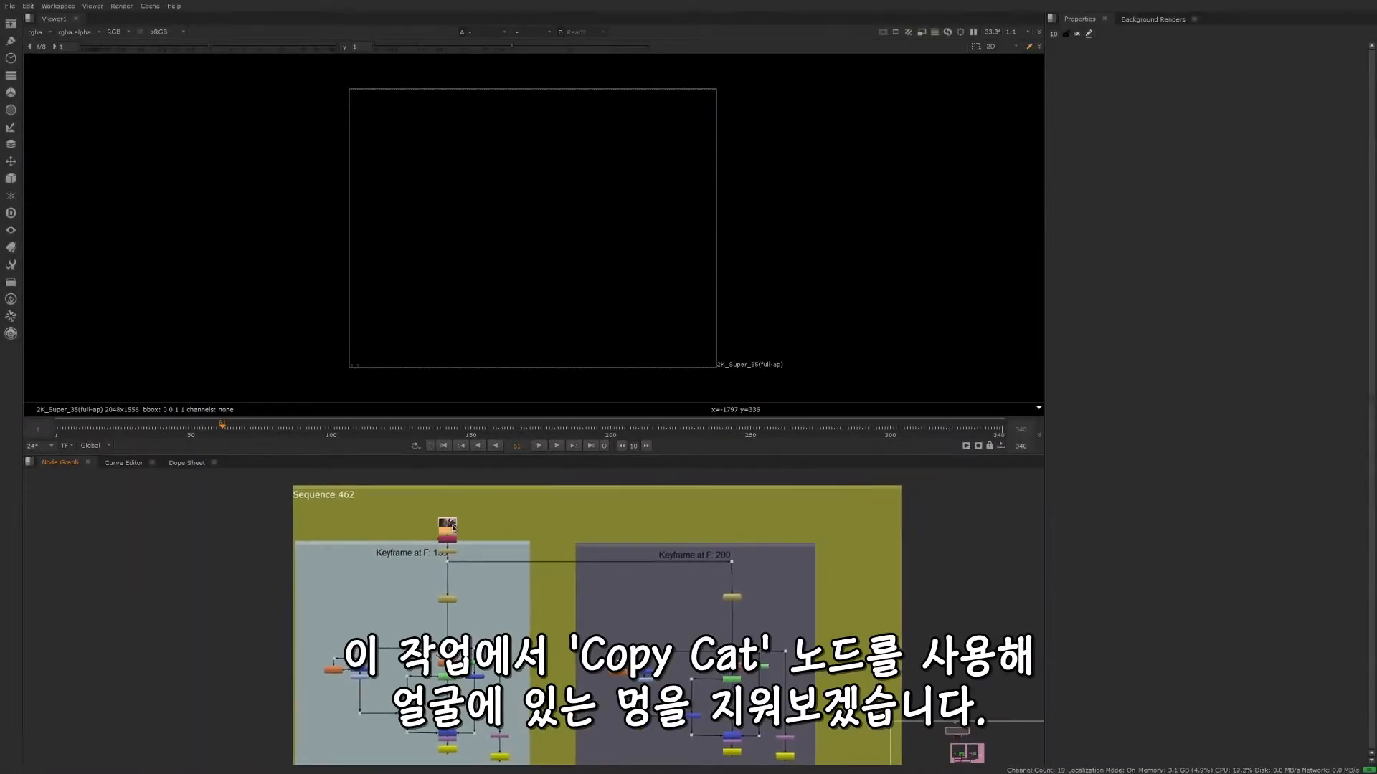
pyautogui.press('1')
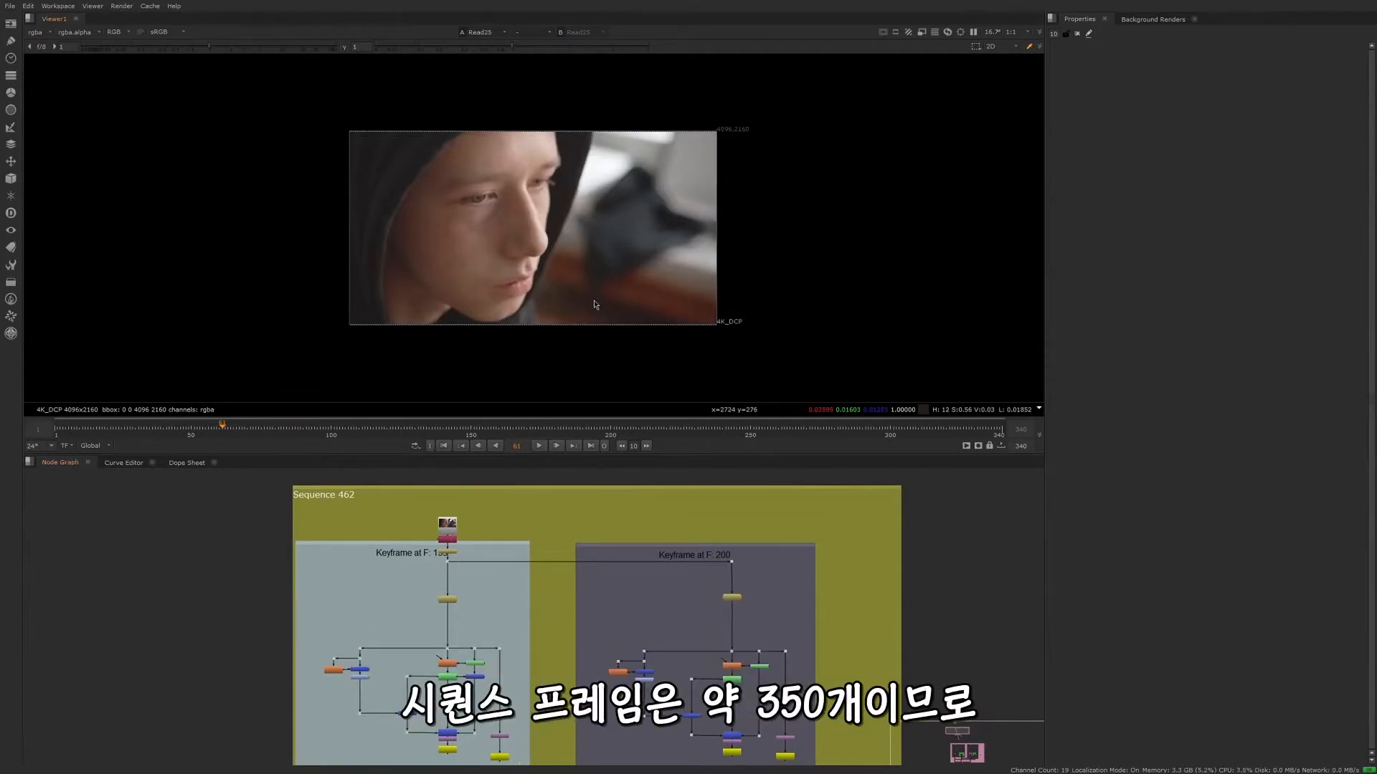
pyautogui.press('f')
pyautogui.press('l')
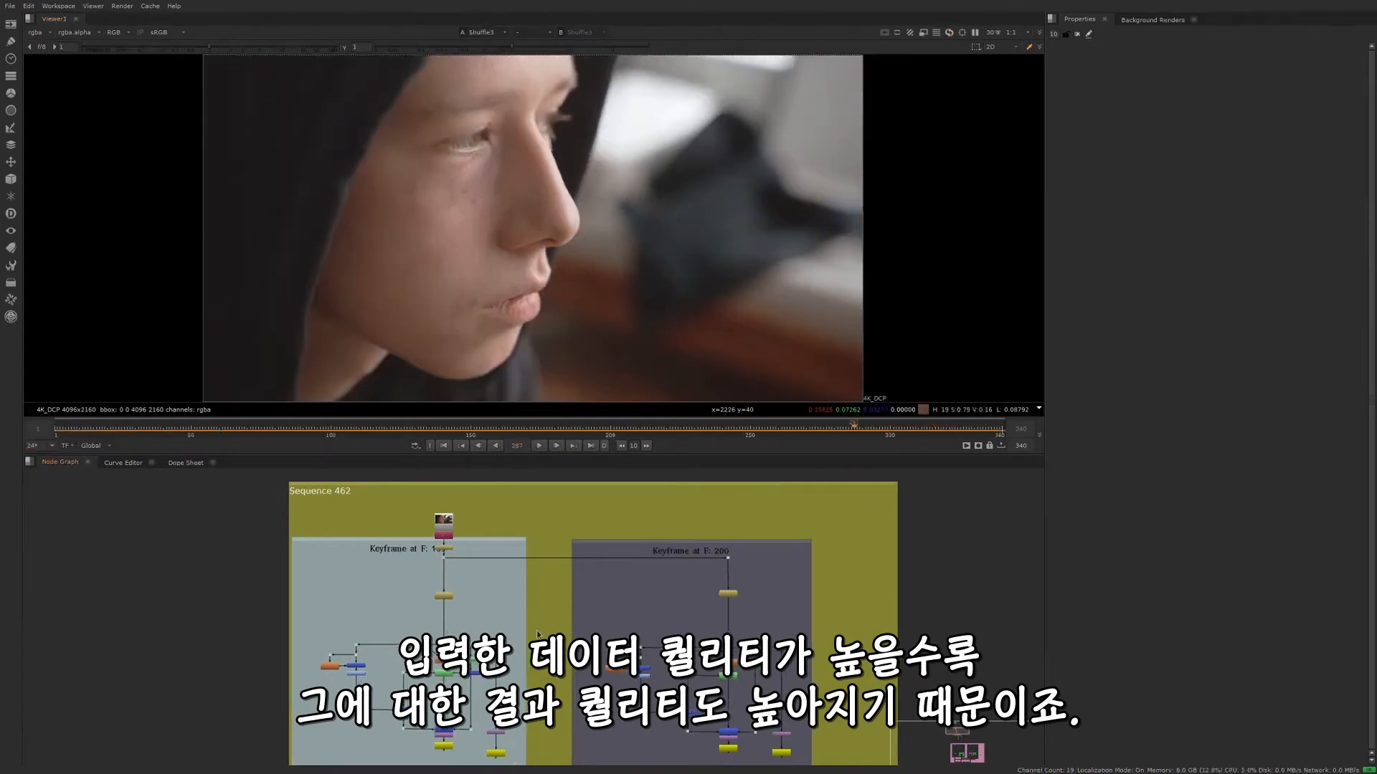
# Step: View the two Ground truth Read nodes in separate viewer inputs and compare their bruise-free frames
pyautogui.moveTo(556, 626); pyautogui.dragTo(552, 513, button='middle')
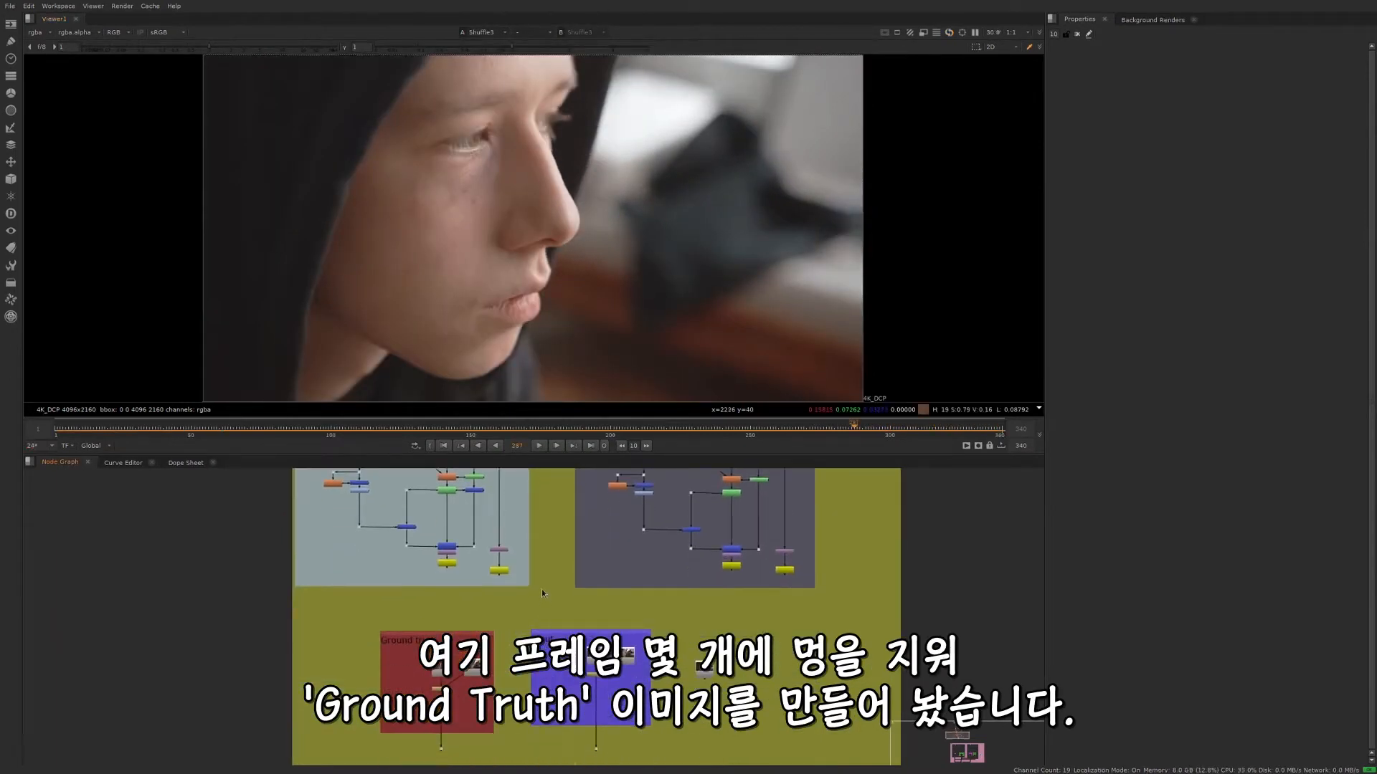
pyautogui.moveTo(543, 593); pyautogui.dragTo(543, 558, button='middle')
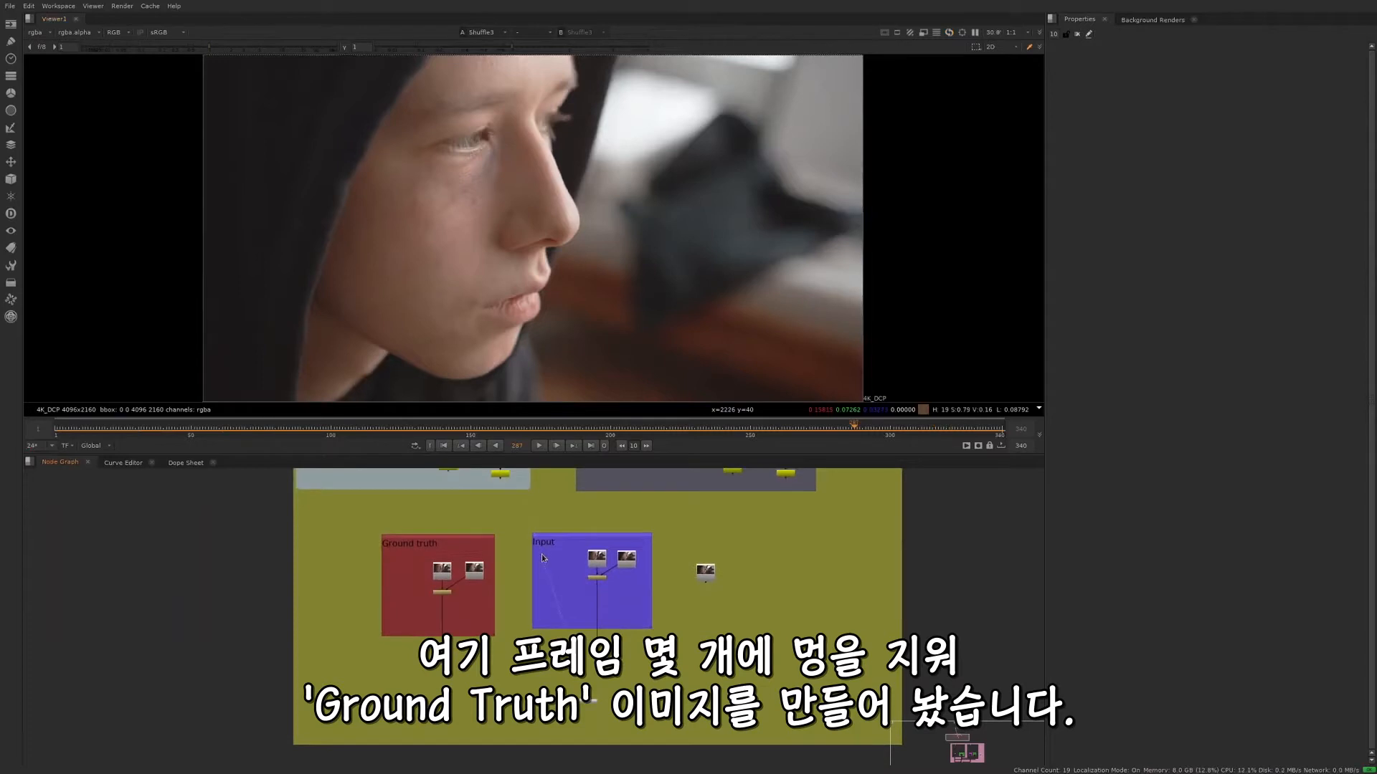
pyautogui.click(443, 572)
pyautogui.press('1')
pyautogui.click(474, 571)
pyautogui.press('2')
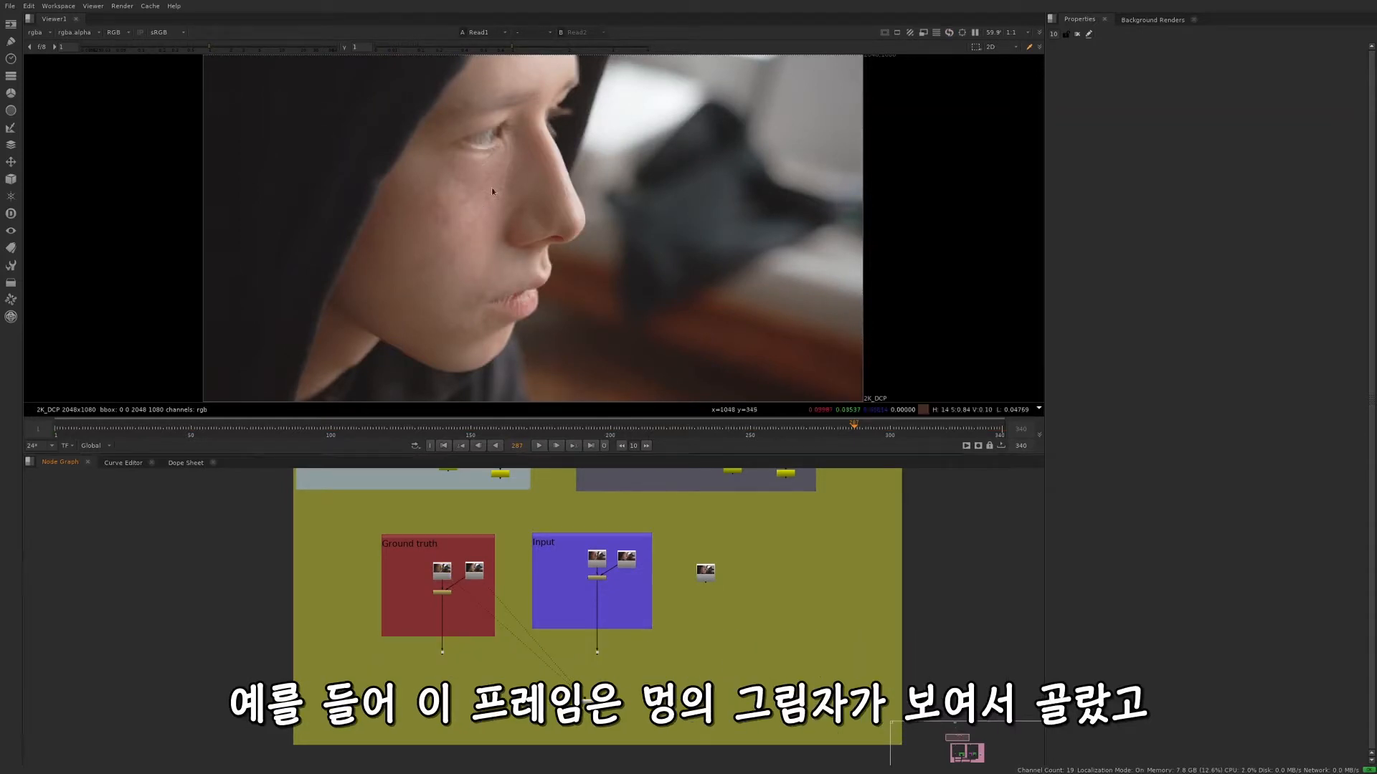
pyautogui.press('2')
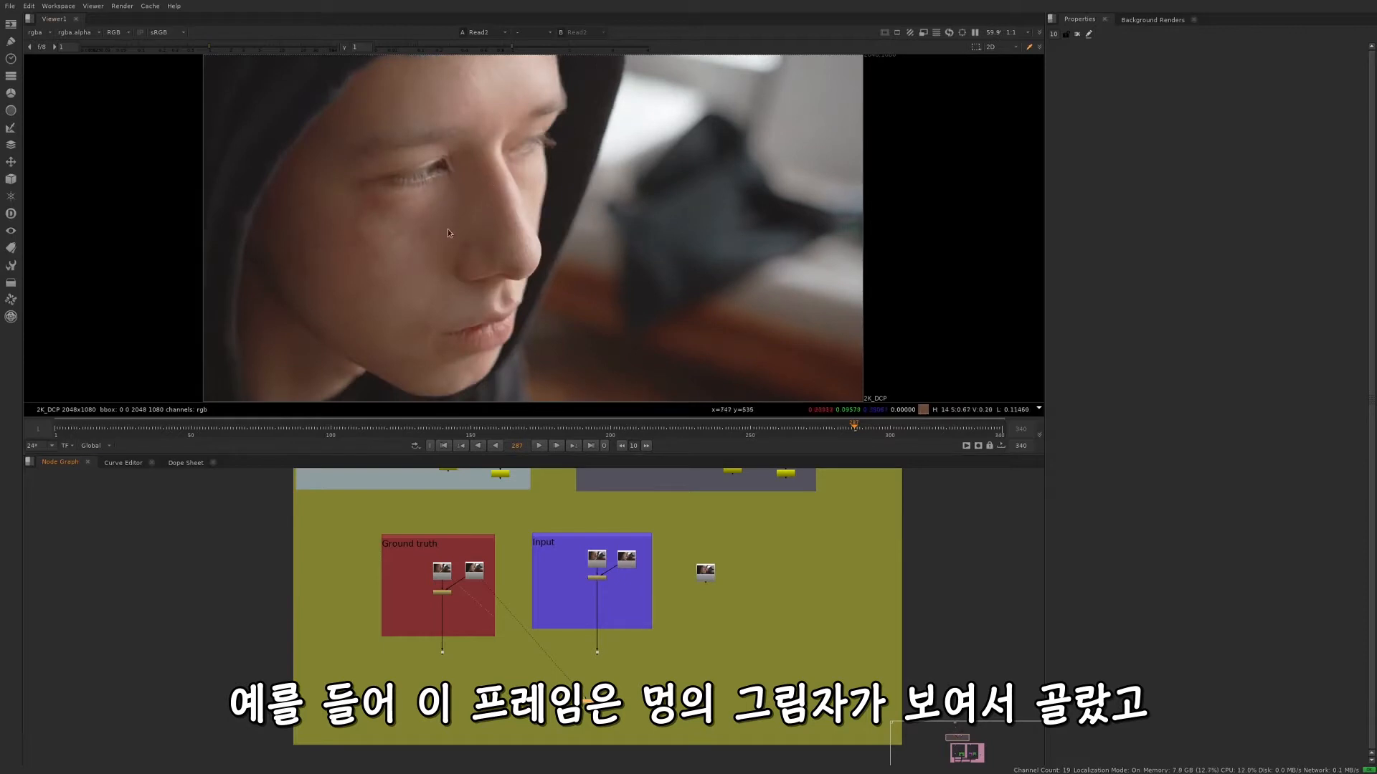
pyautogui.press('1')
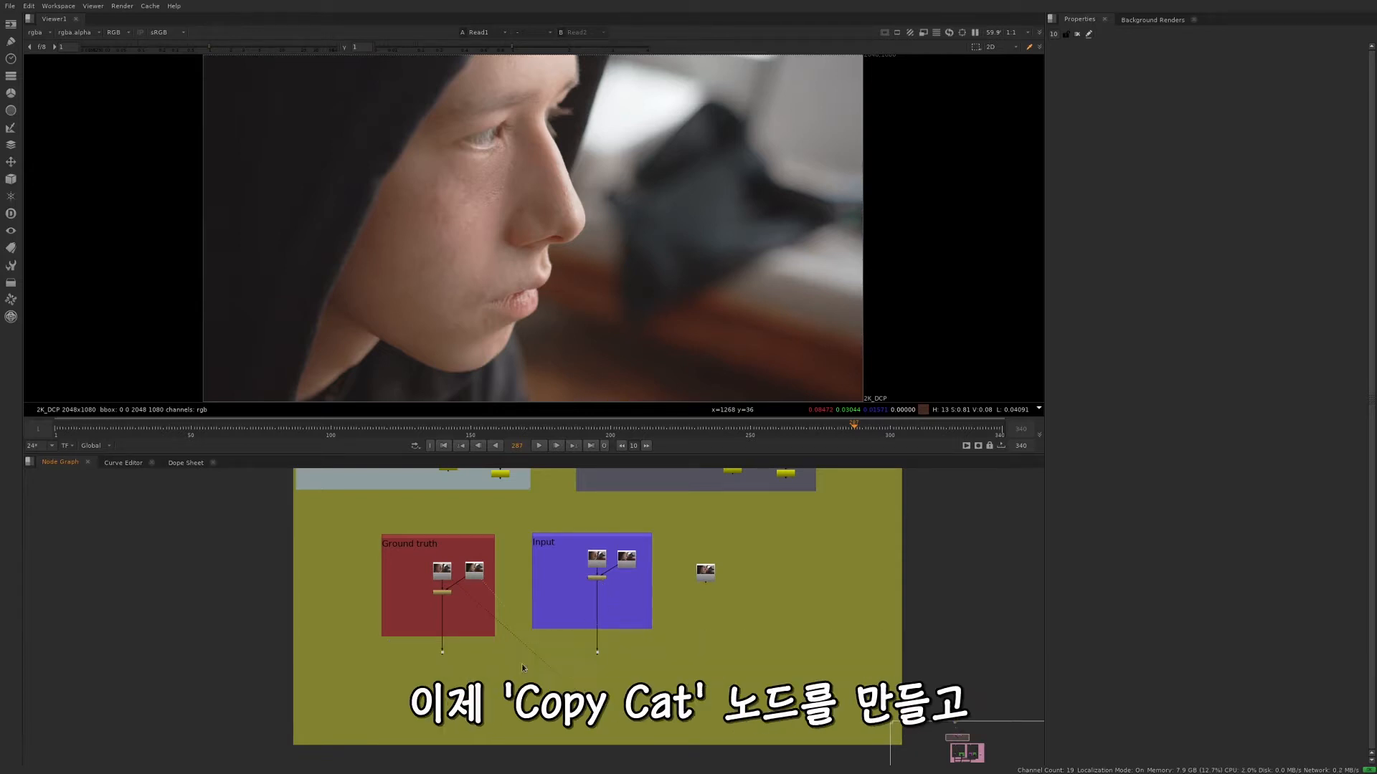
# Step: Add a CopyCat node below the backdrops and connect it to the Input and Ground truth branches
pyautogui.moveTo(522, 664); pyautogui.dragTo(522, 659, button='middle')
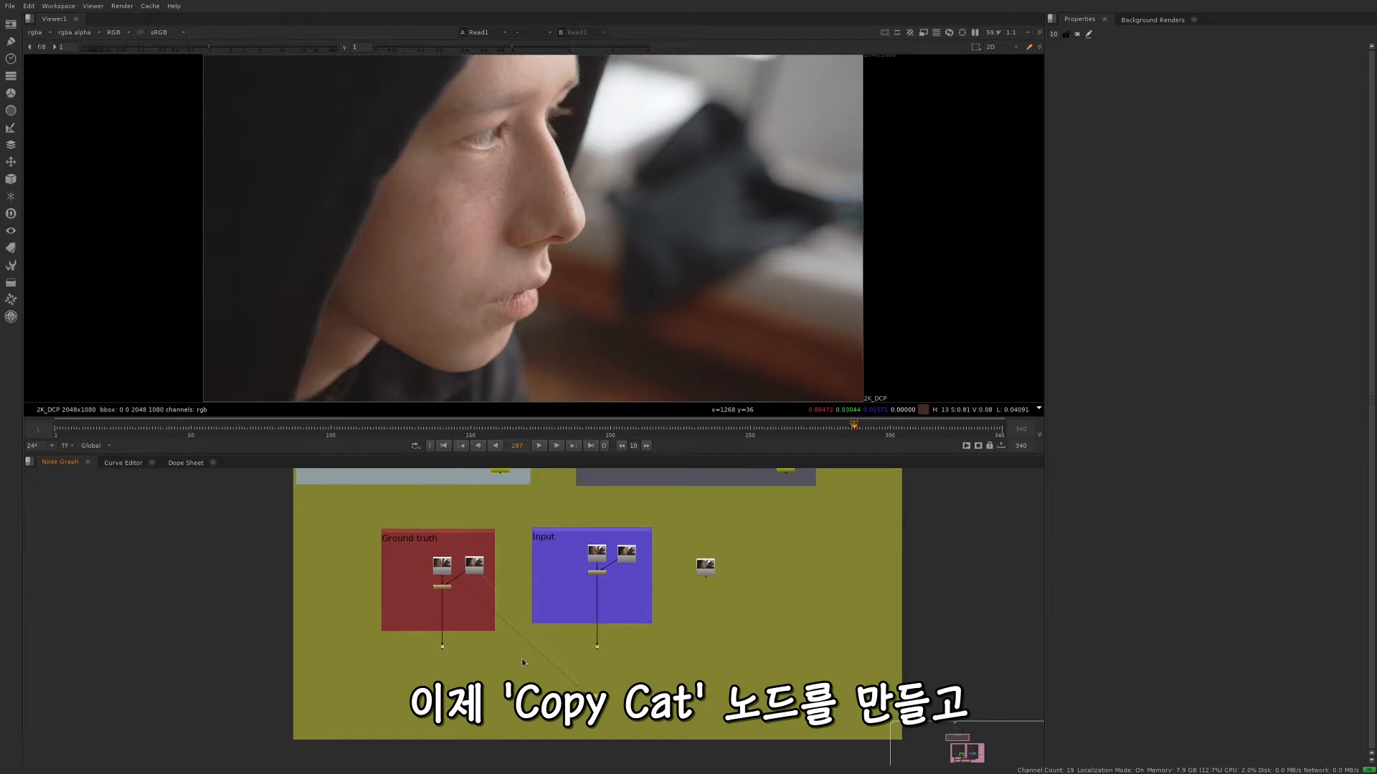
pyautogui.press('Tab')
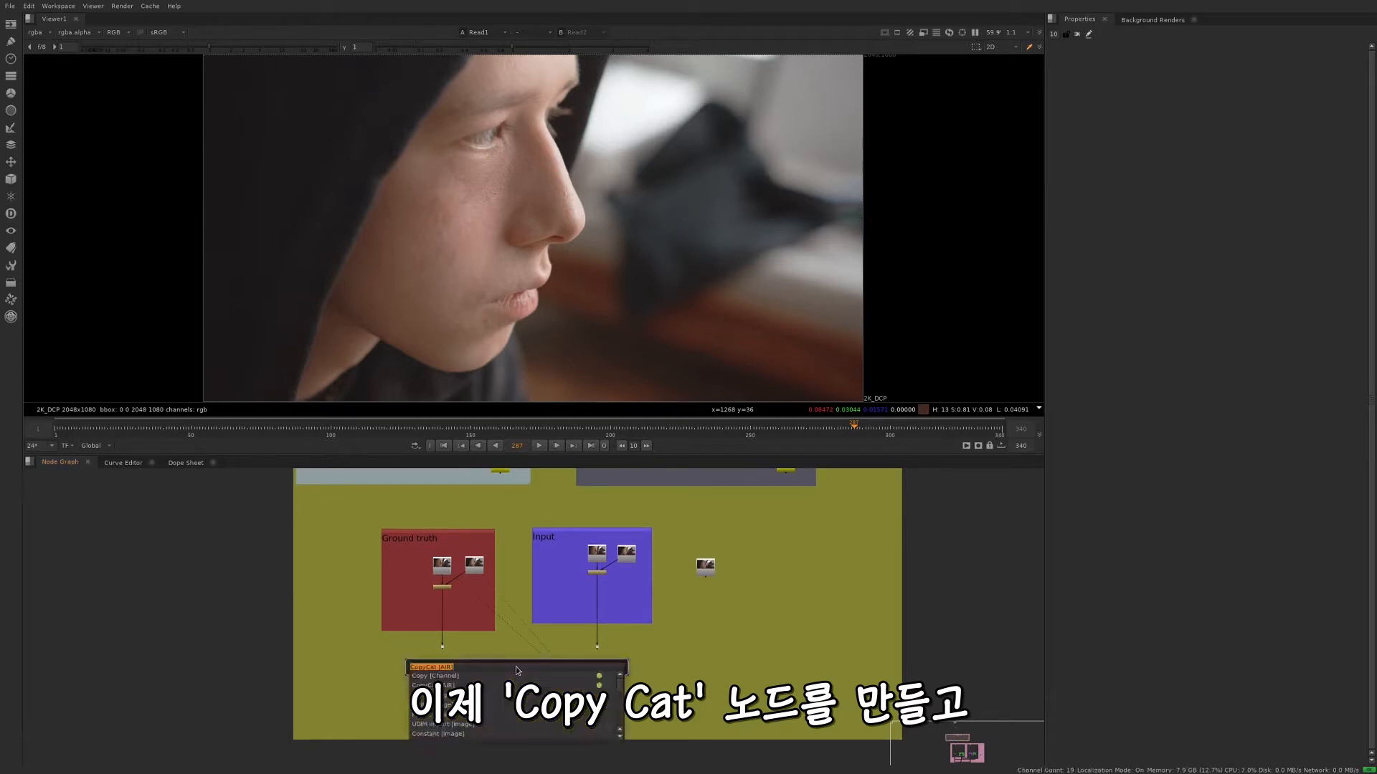
pyautogui.write('copycat')
pyautogui.press('Return')
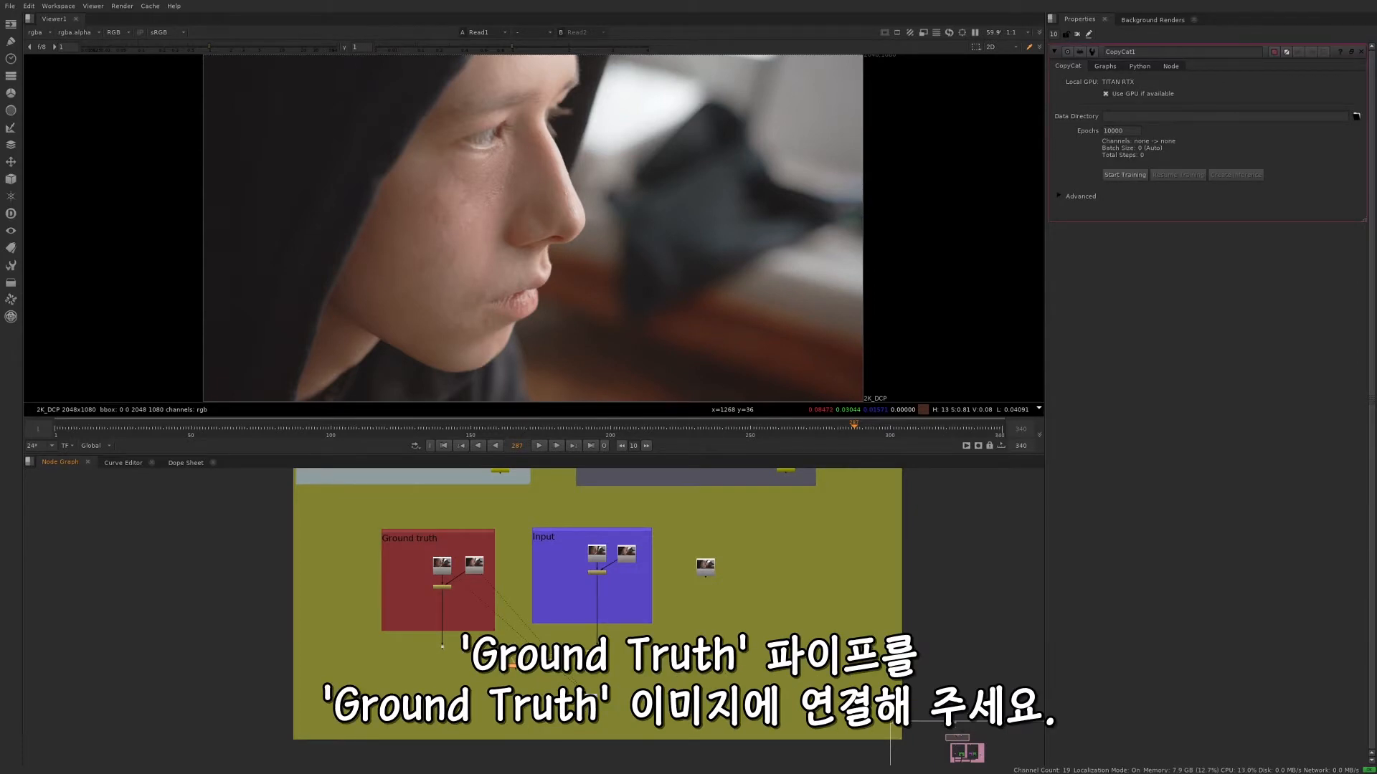
pyautogui.moveTo(538, 660); pyautogui.dragTo(597, 646)
pyautogui.moveTo(502, 662); pyautogui.dragTo(442, 648)
pyautogui.scroll(3, 518, 670)
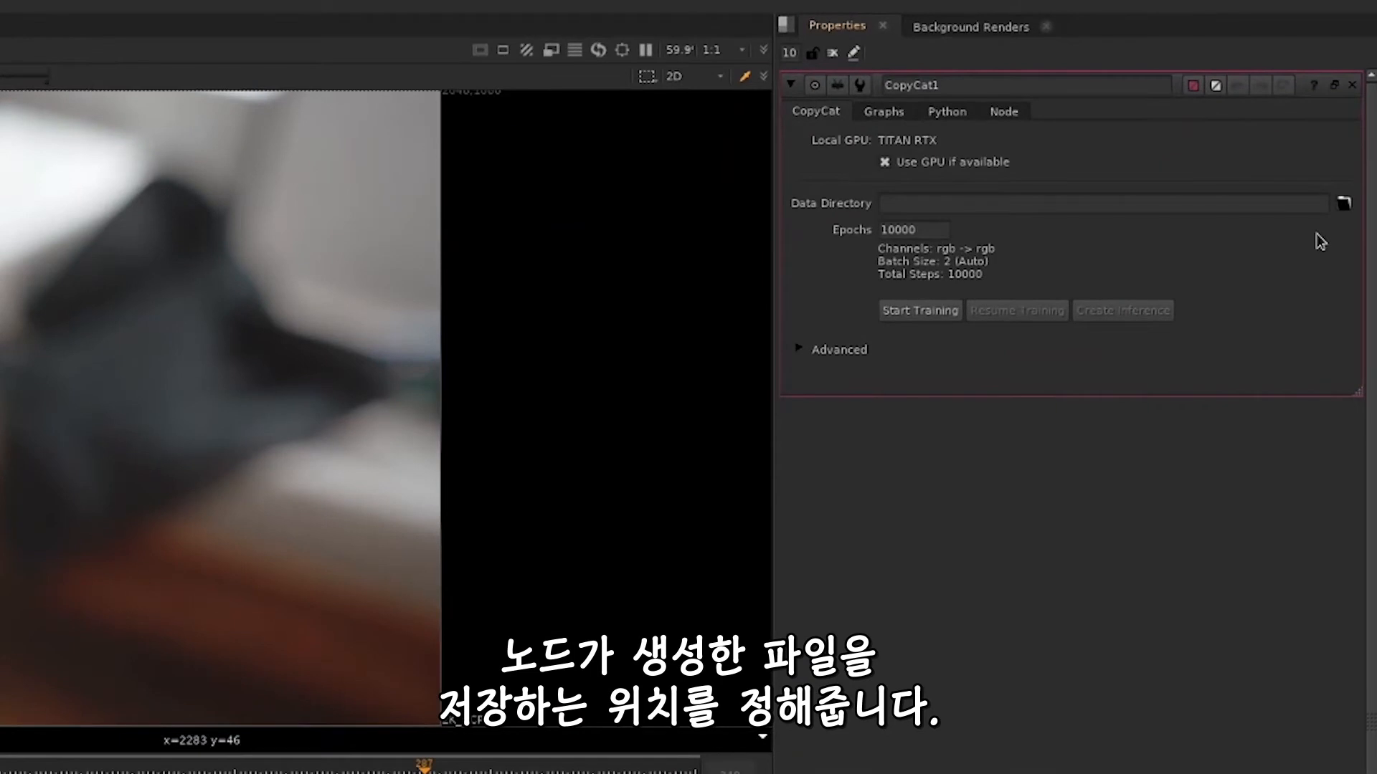
# Step: Set CopyCat's data directory to /tmp/bruiseRemoval_sequence462/v01/ and its epochs to 40000
pyautogui.click(1343, 203)
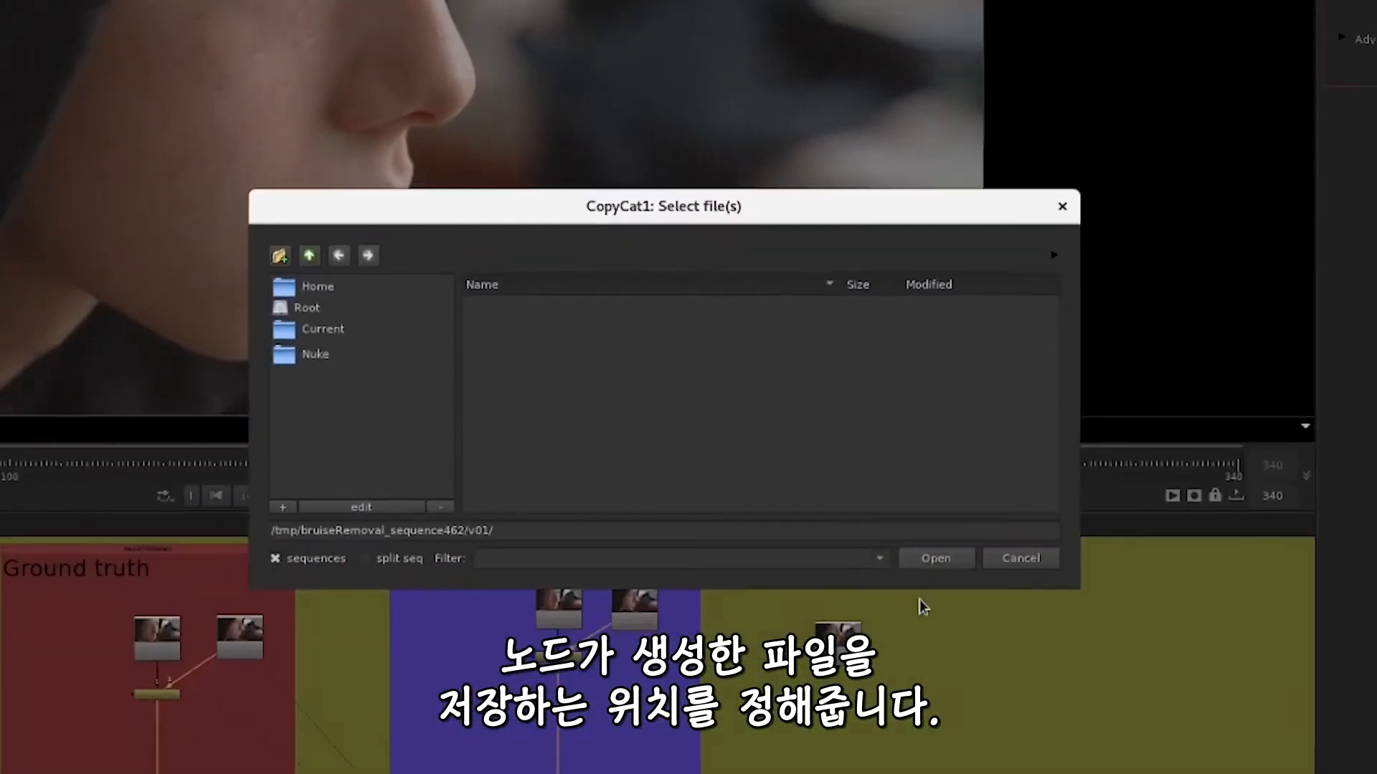
pyautogui.click(935, 559)
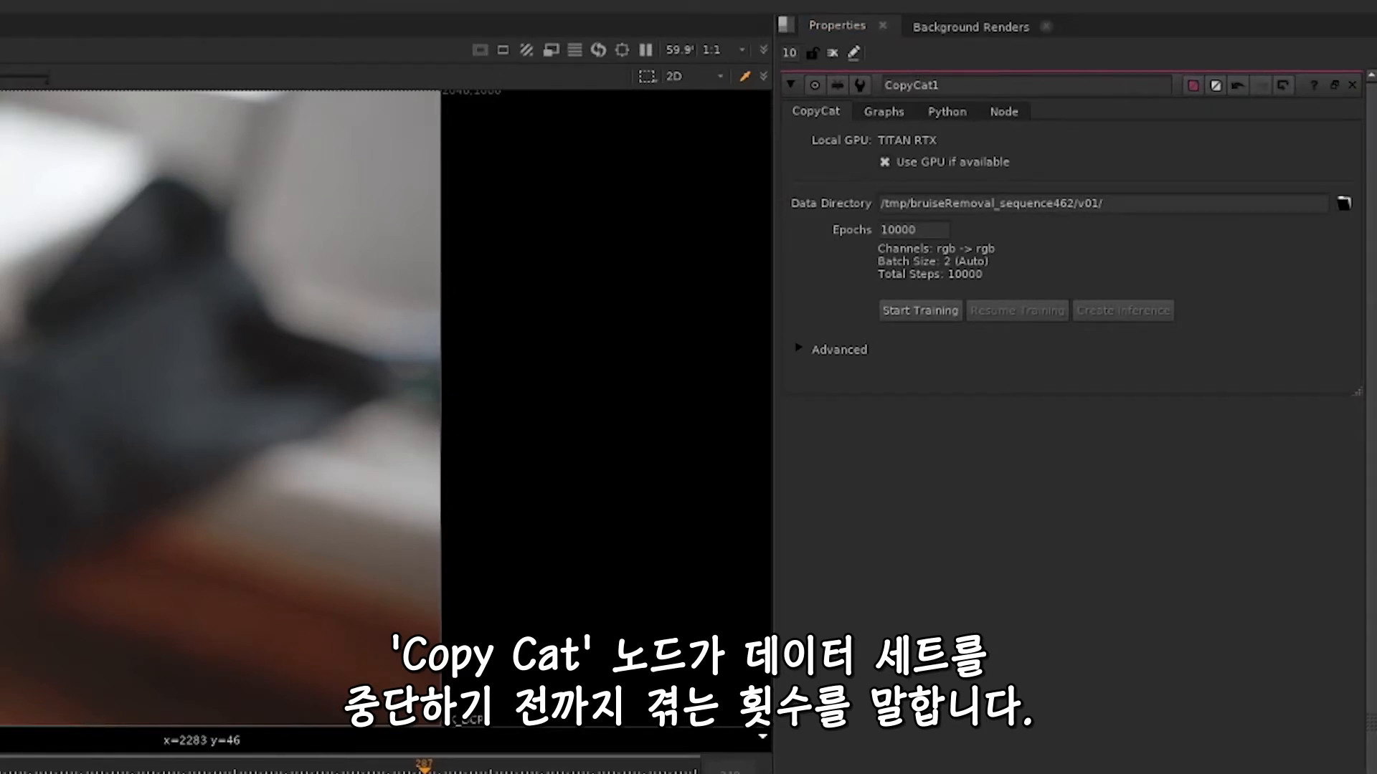
pyautogui.click(879, 228)
pyautogui.press('Delete')
pyautogui.write('4')
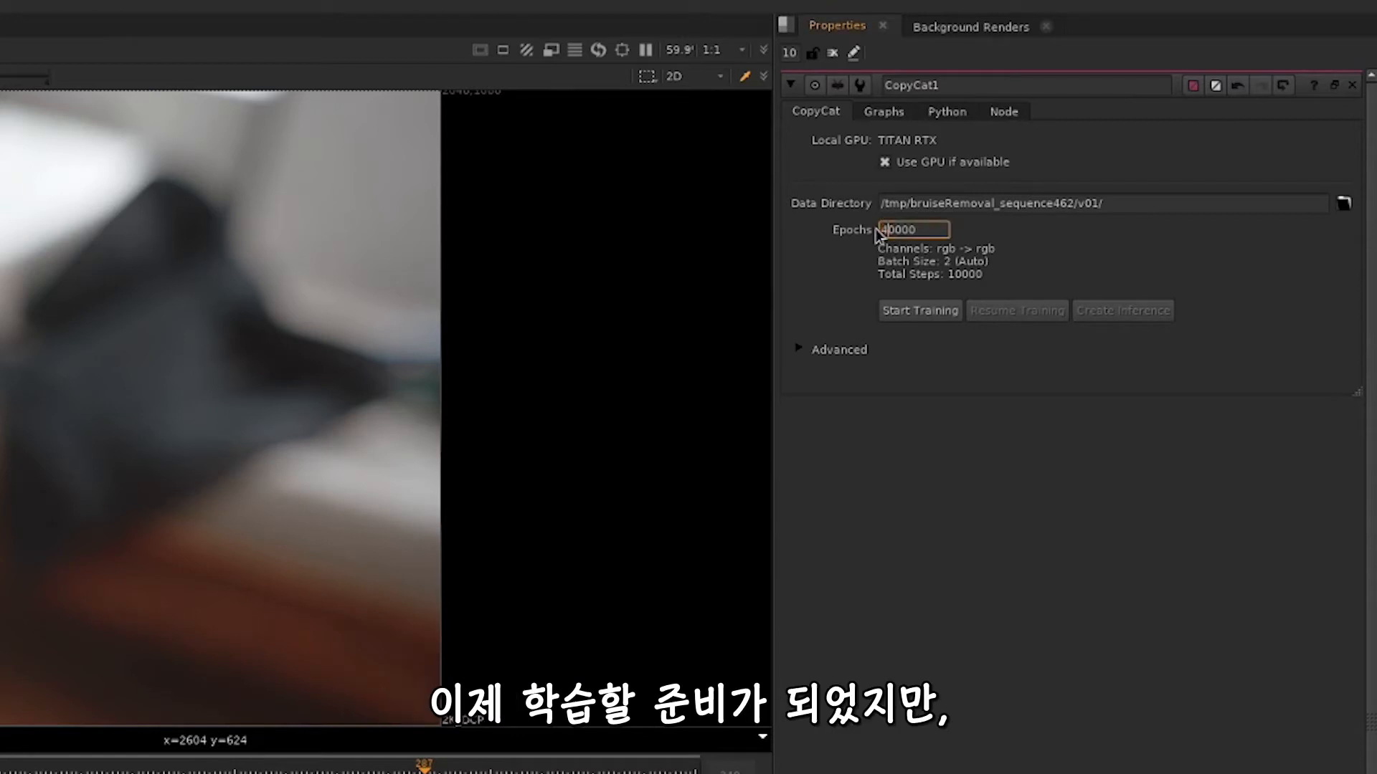
pyautogui.press('Return')
pyautogui.click(830, 257)
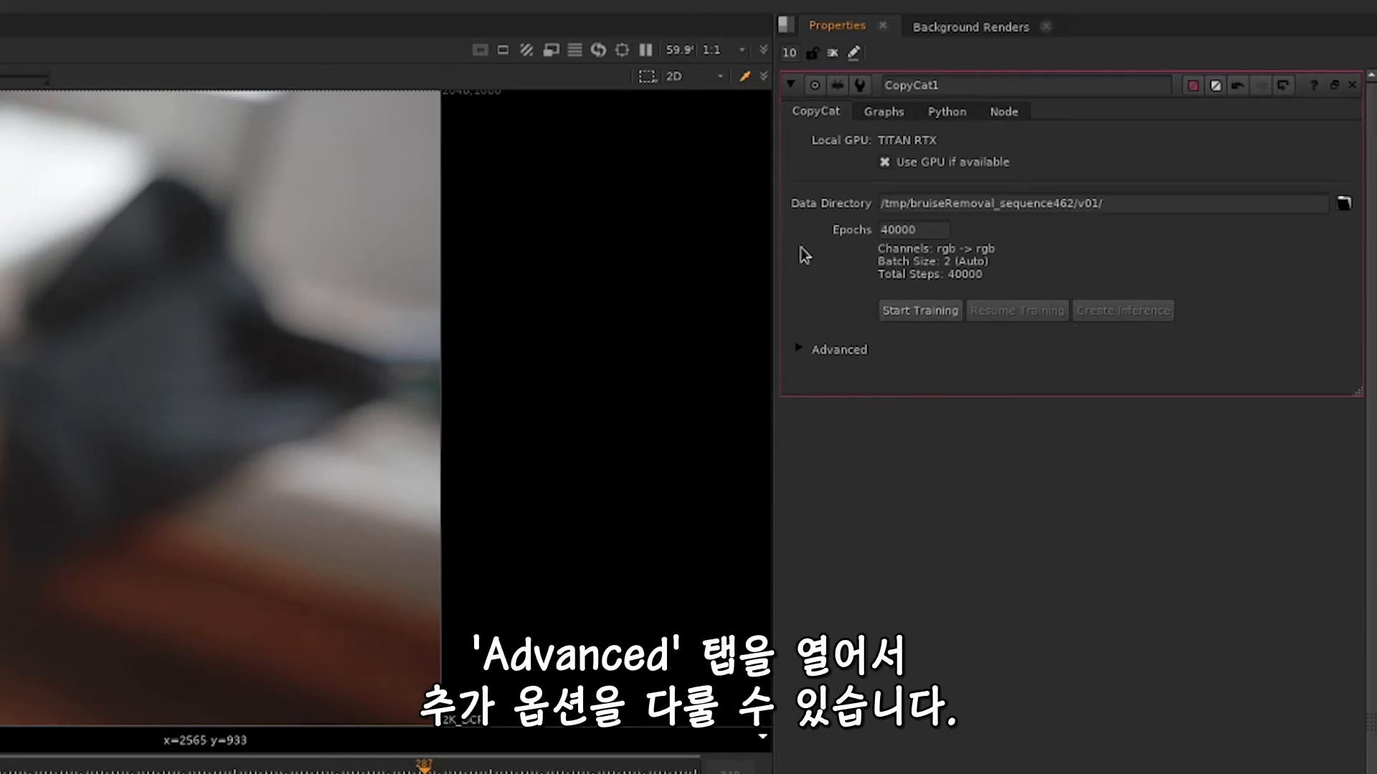
# Step: In CopyCat's advanced options, switch the initial weights to Checkpoint and back to None, and set the model size to Large
pyautogui.click(799, 349)
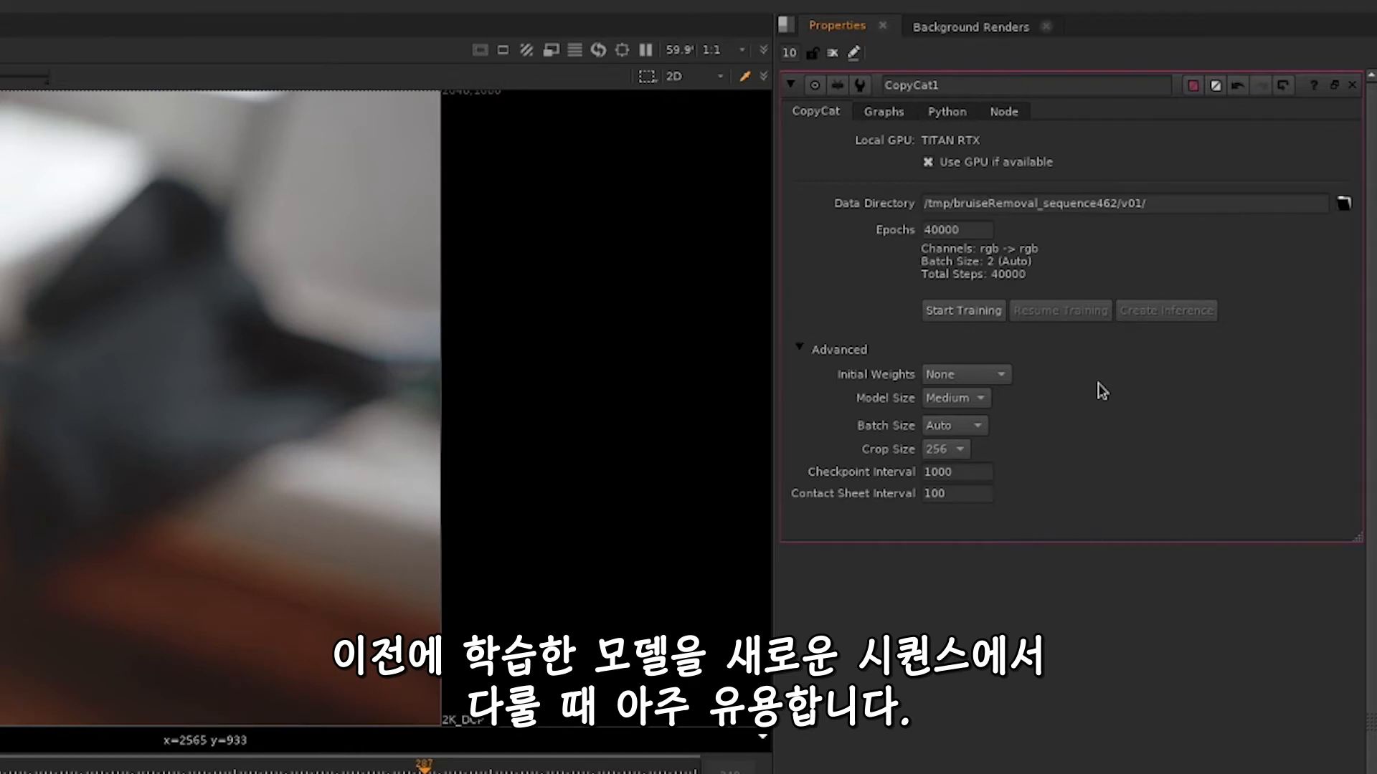
pyautogui.click(992, 374)
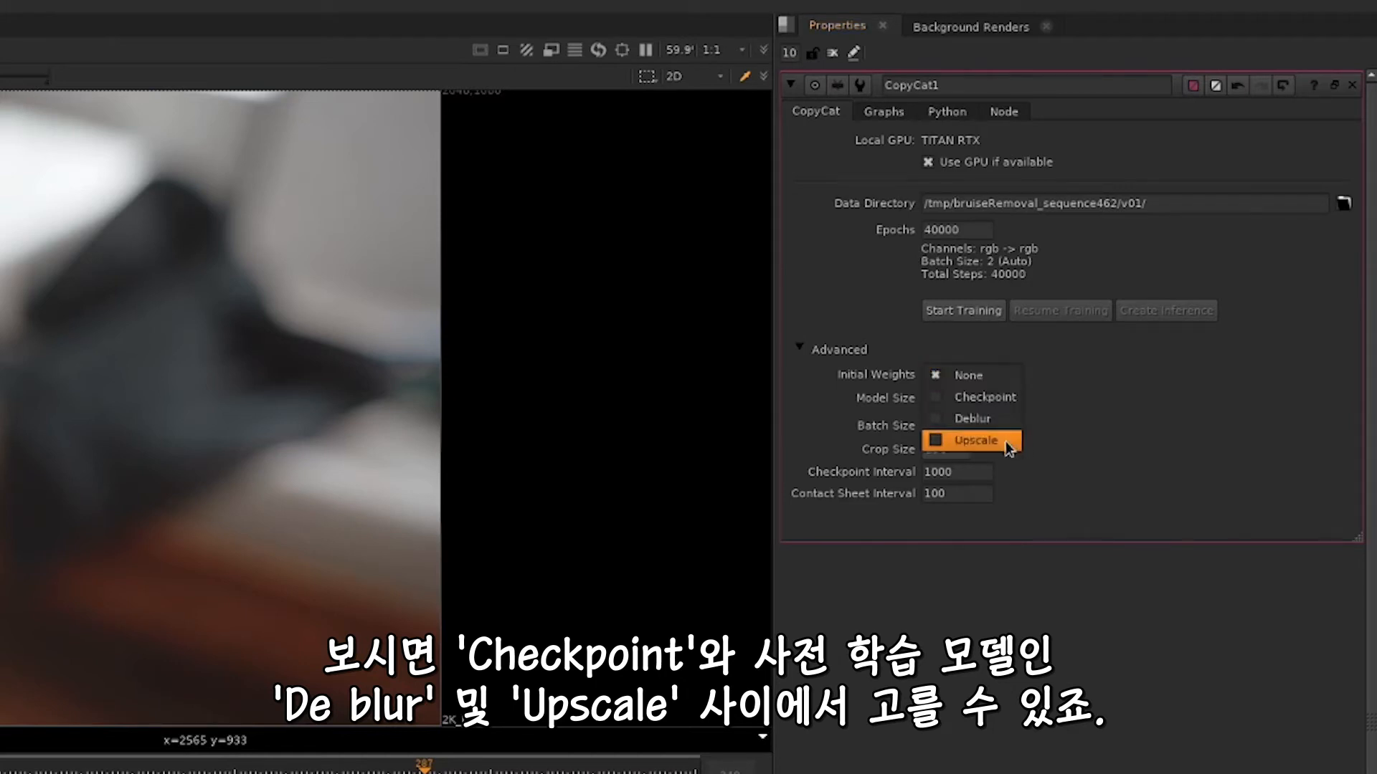
pyautogui.click(1014, 396)
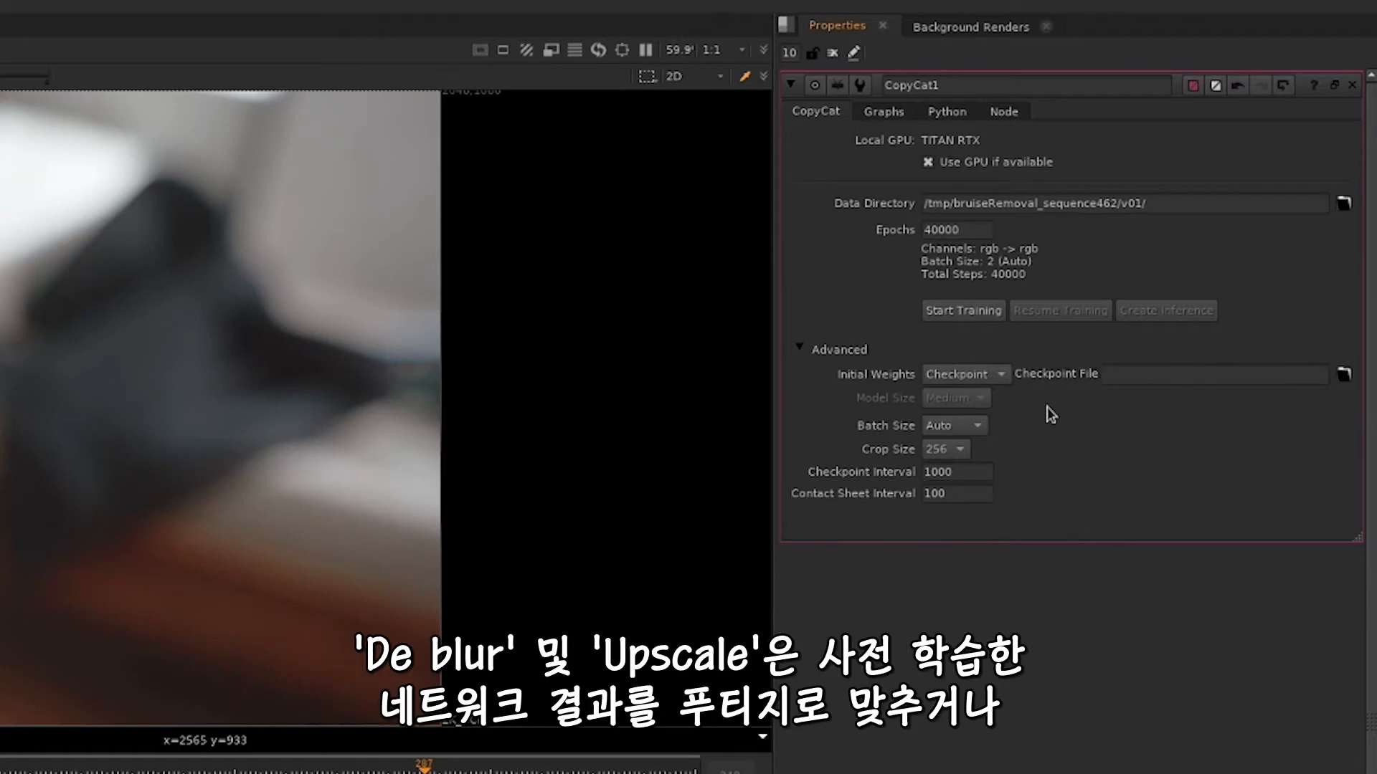
pyautogui.click(992, 376)
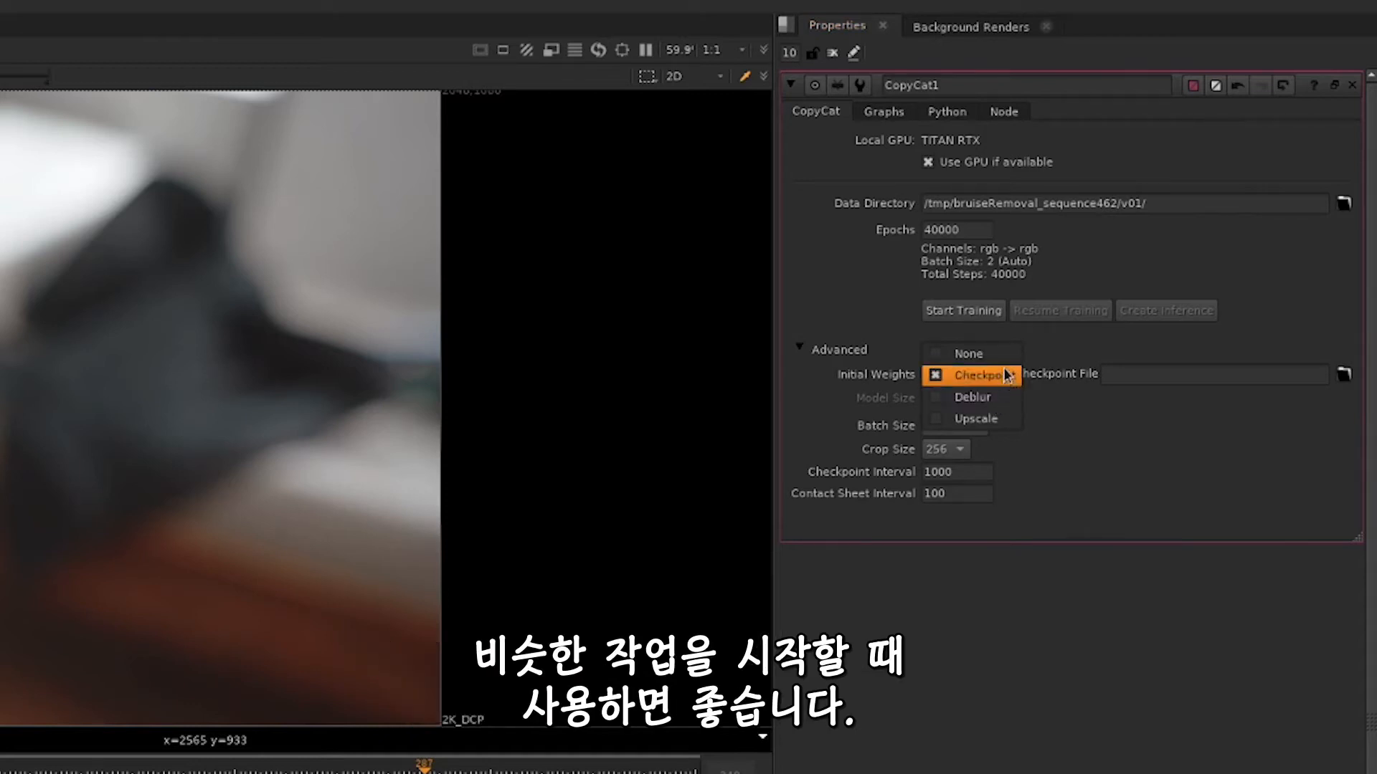
pyautogui.click(1011, 372)
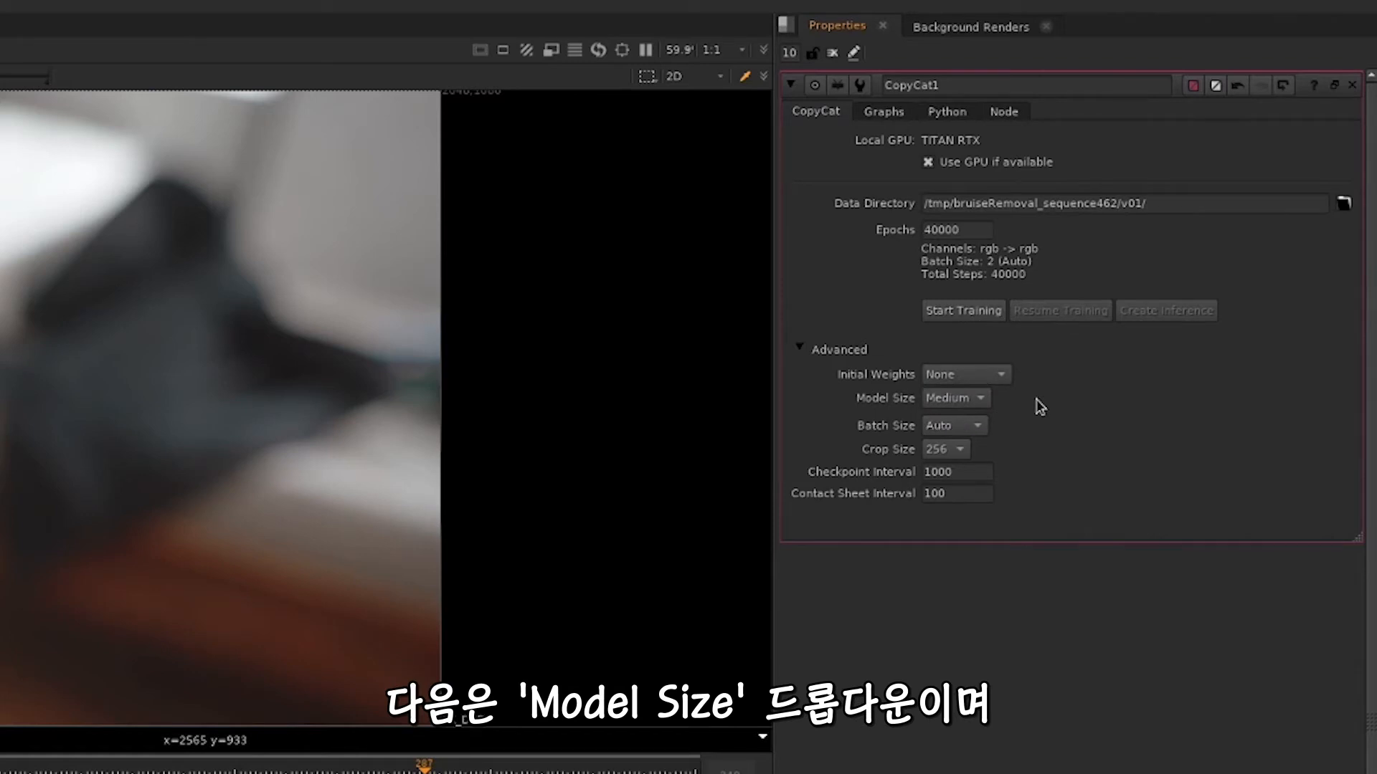
pyautogui.click(982, 400)
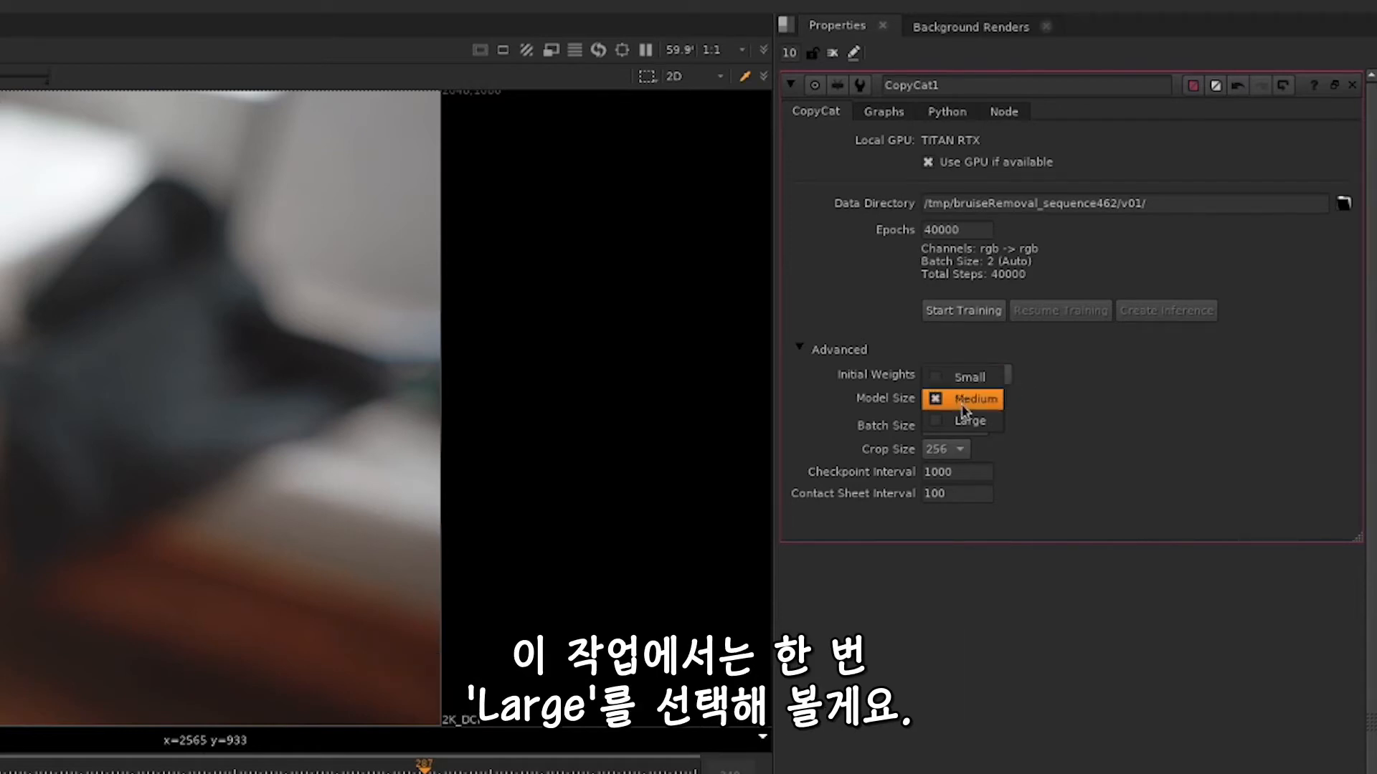
pyautogui.click(968, 421)
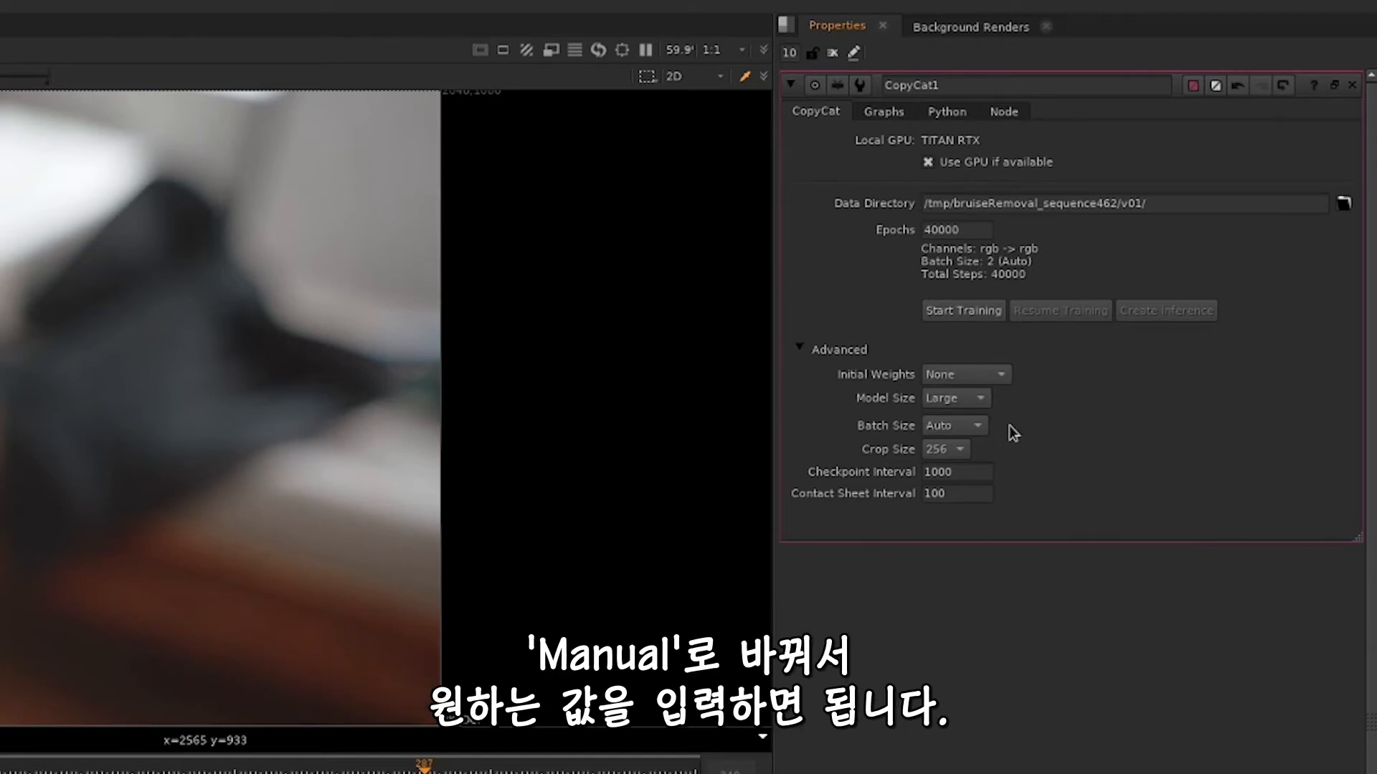
# Step: Switch CopyCat's batch size to Manual and back to Auto, and collapse the advanced options
pyautogui.click(984, 428)
pyautogui.click(998, 444)
pyautogui.click(956, 428)
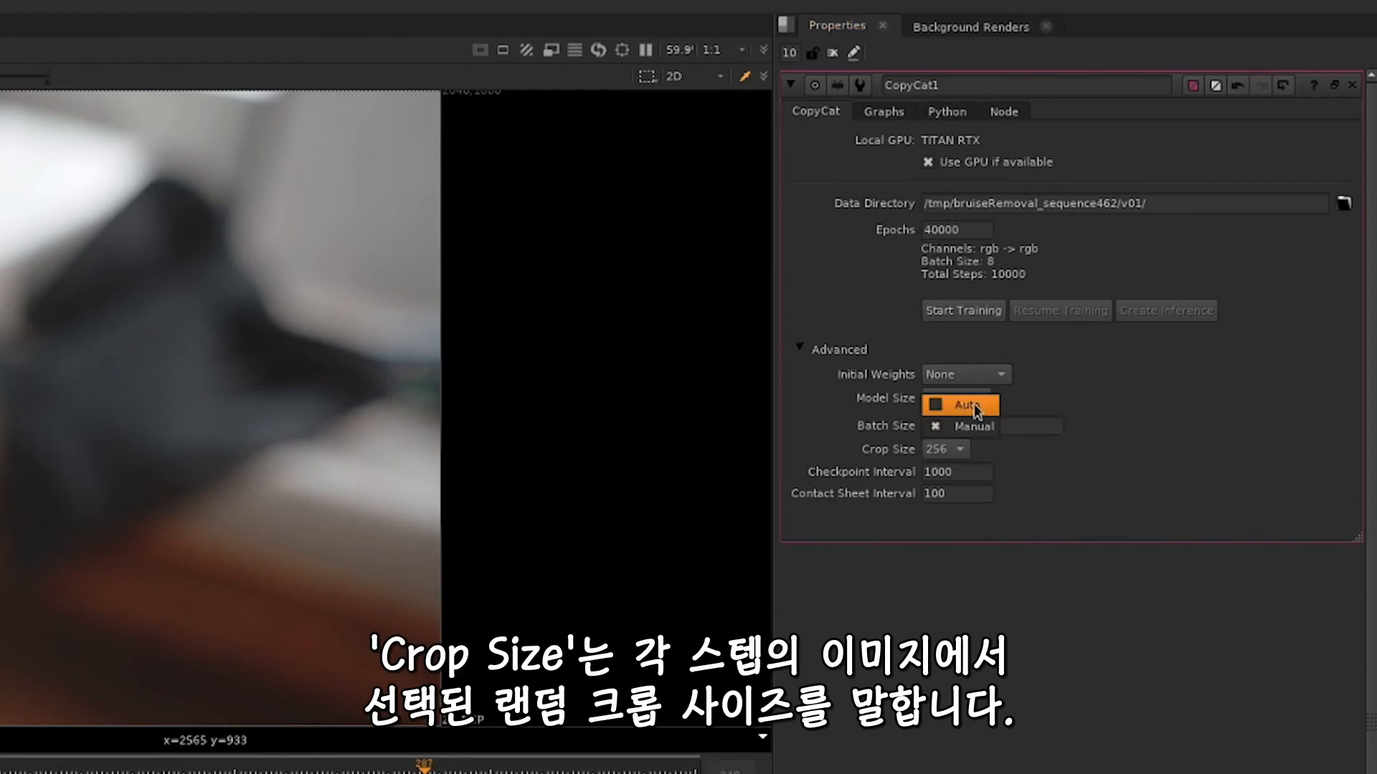
pyautogui.click(948, 401)
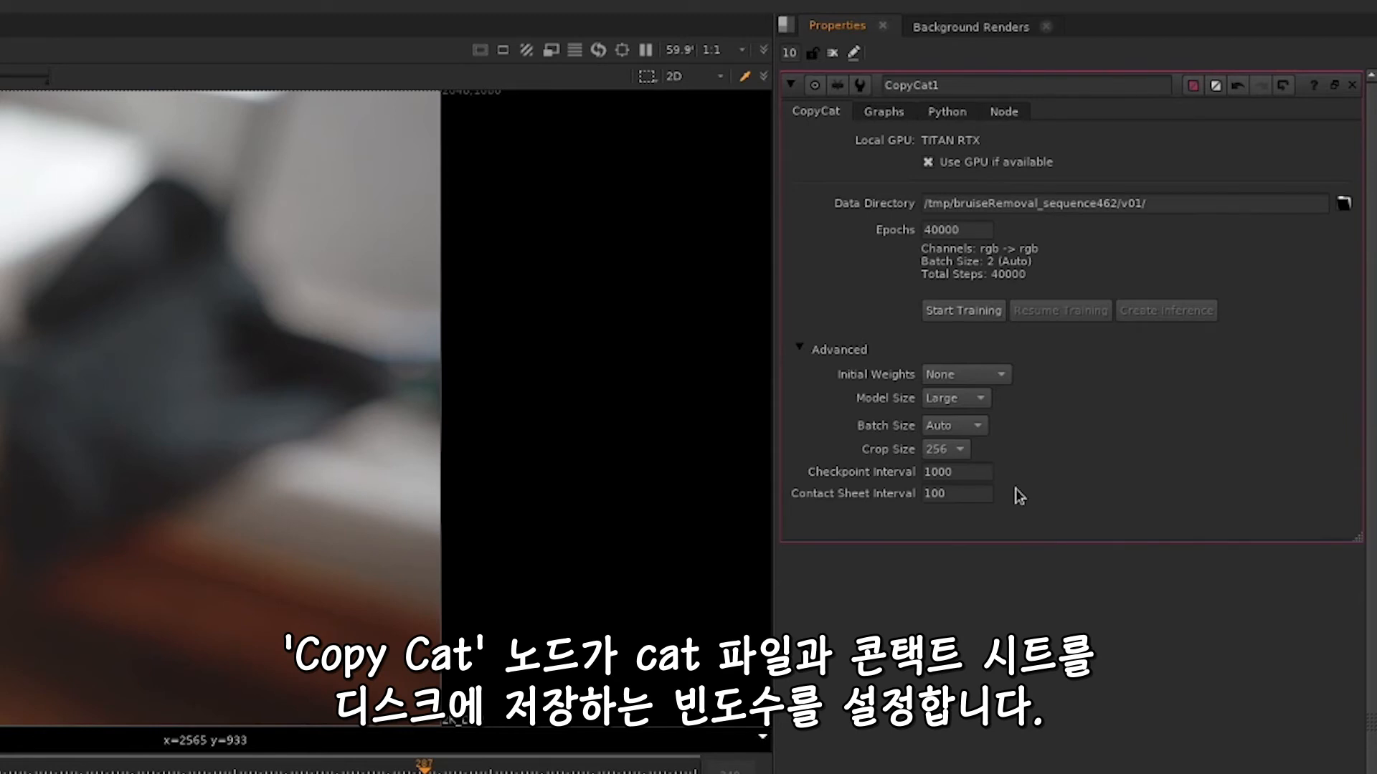
pyautogui.click(839, 348)
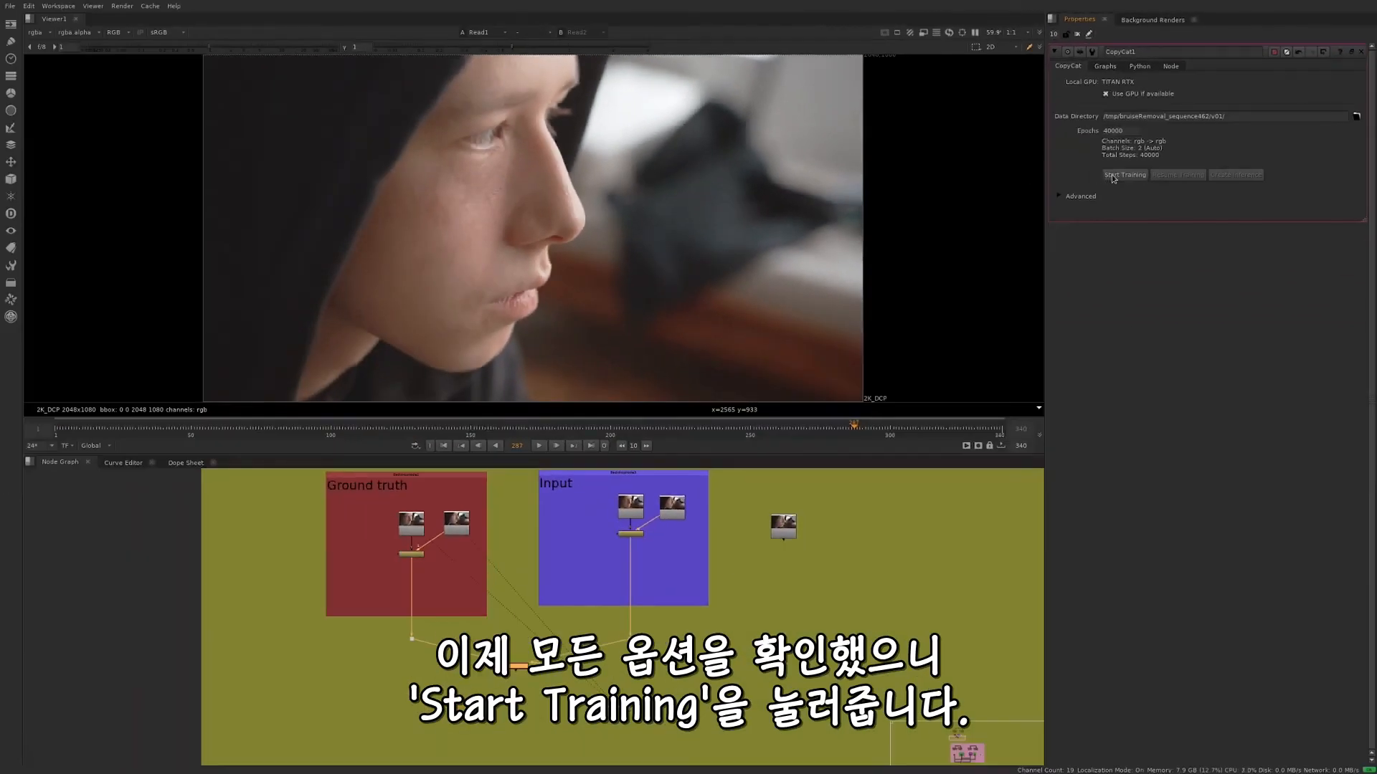
# Step: Start the CopyCat training and show its loss graph in log scale
pyautogui.click(1113, 176)
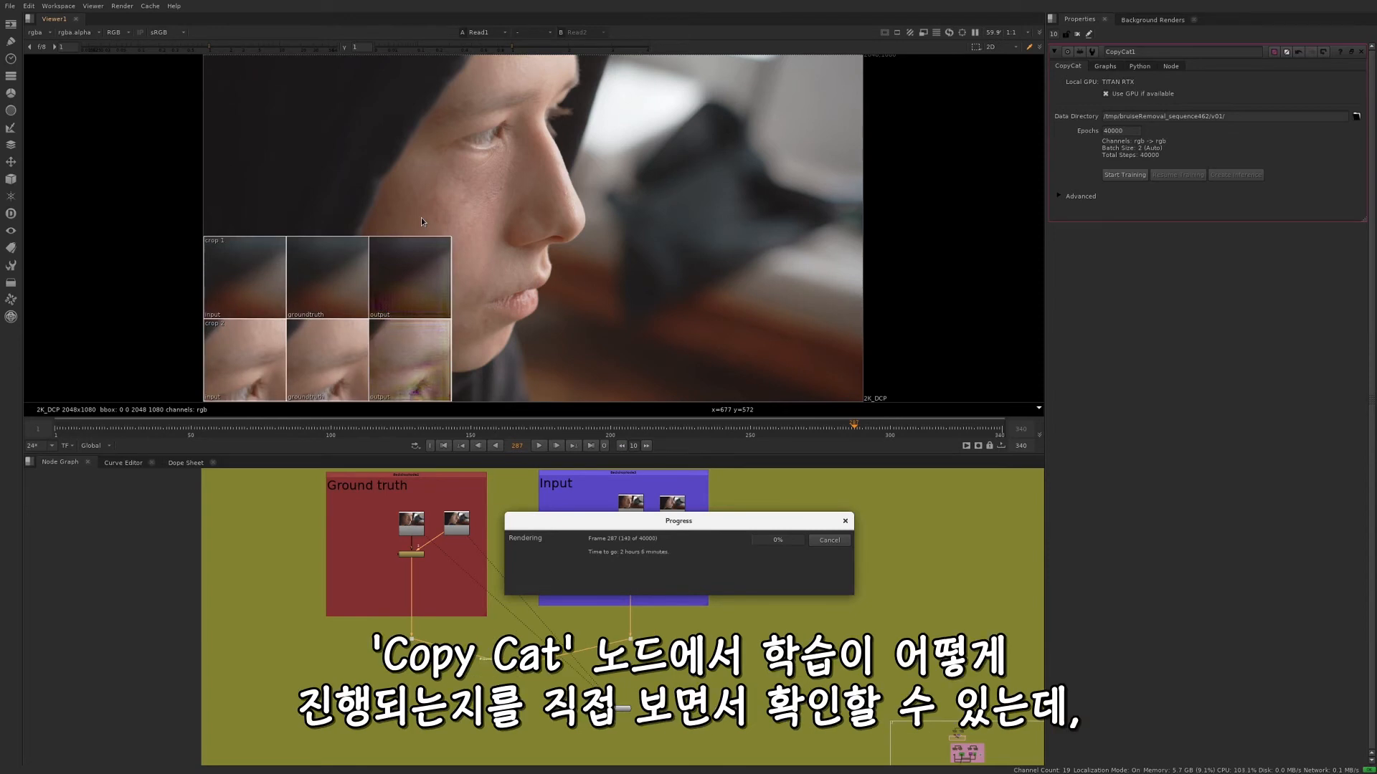
pyautogui.click(1105, 66)
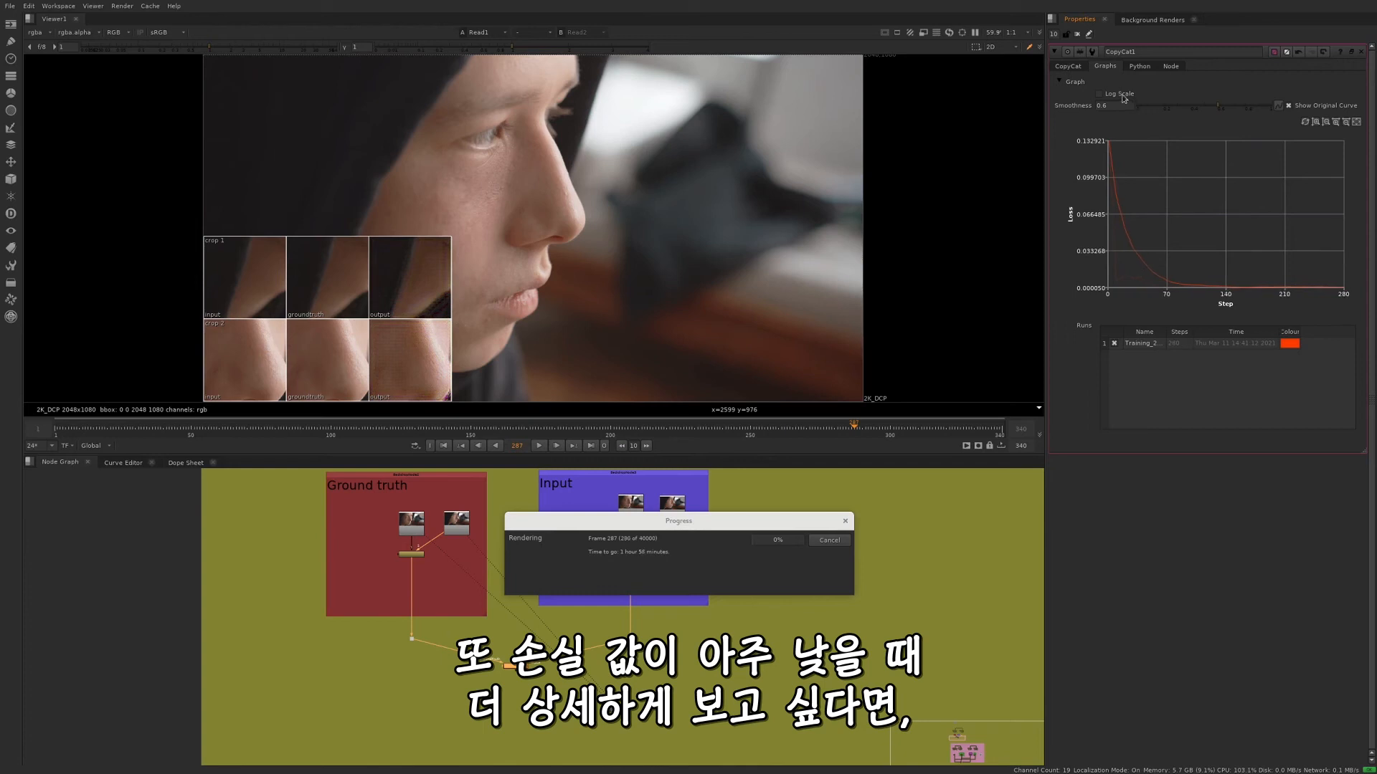
pyautogui.click(1098, 94)
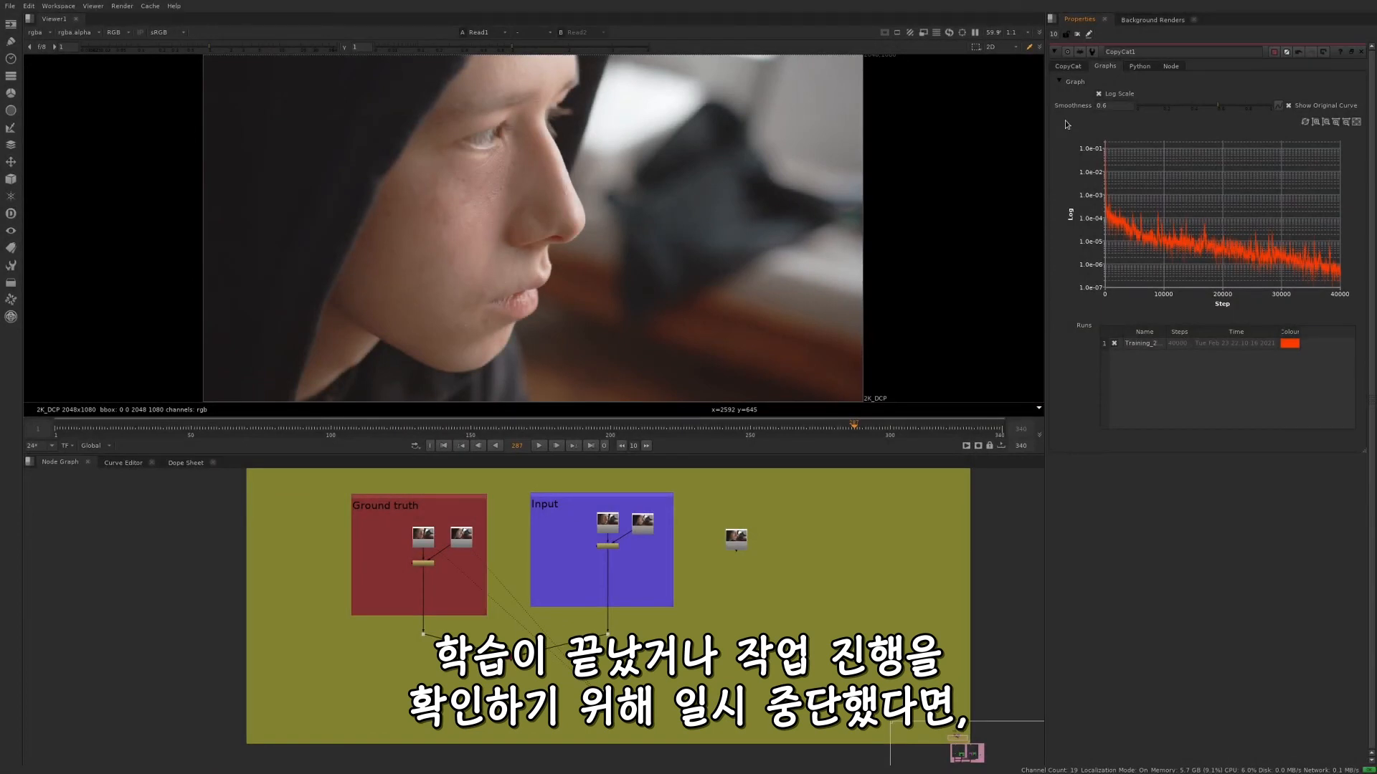
# Step: Create an Inference node from the trained CopyCat model and place it below the standalone source Read node
pyautogui.click(1076, 66)
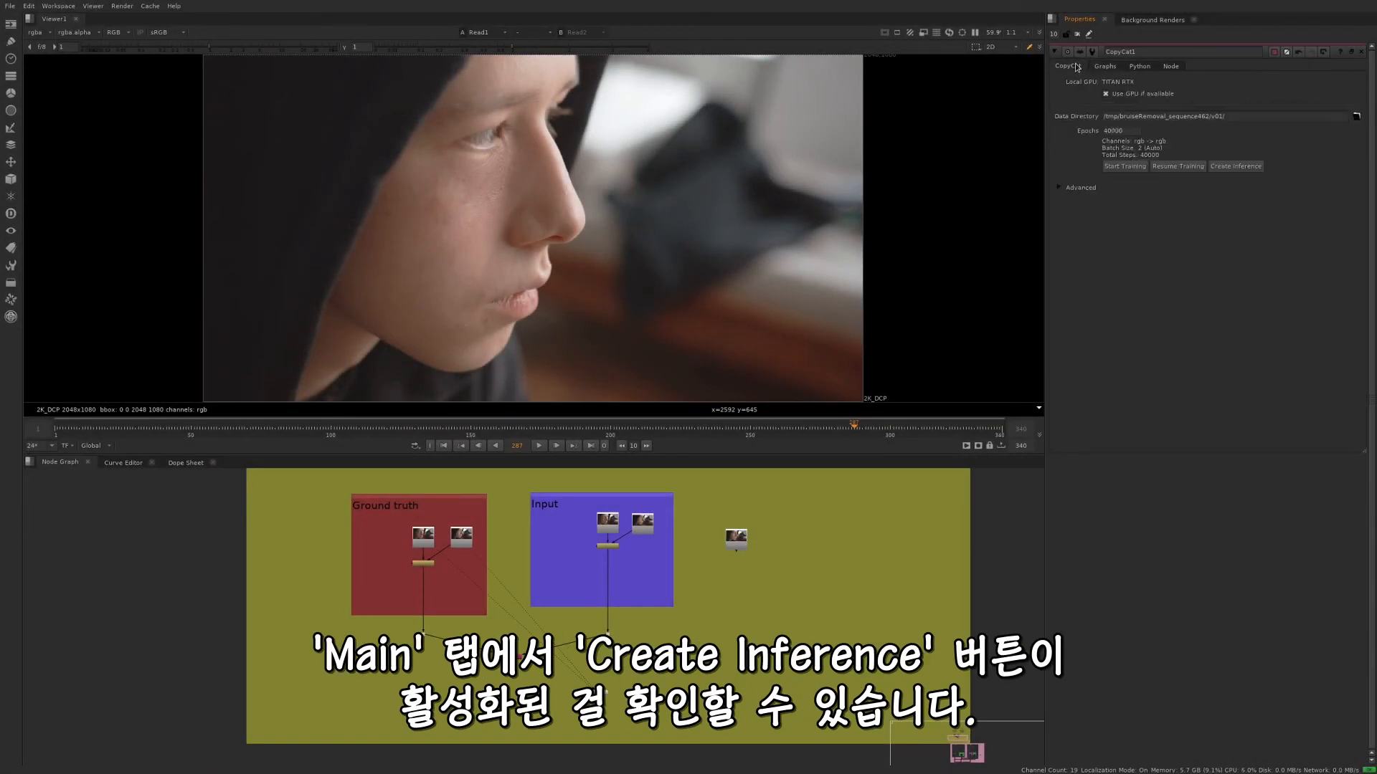
pyautogui.click(1245, 169)
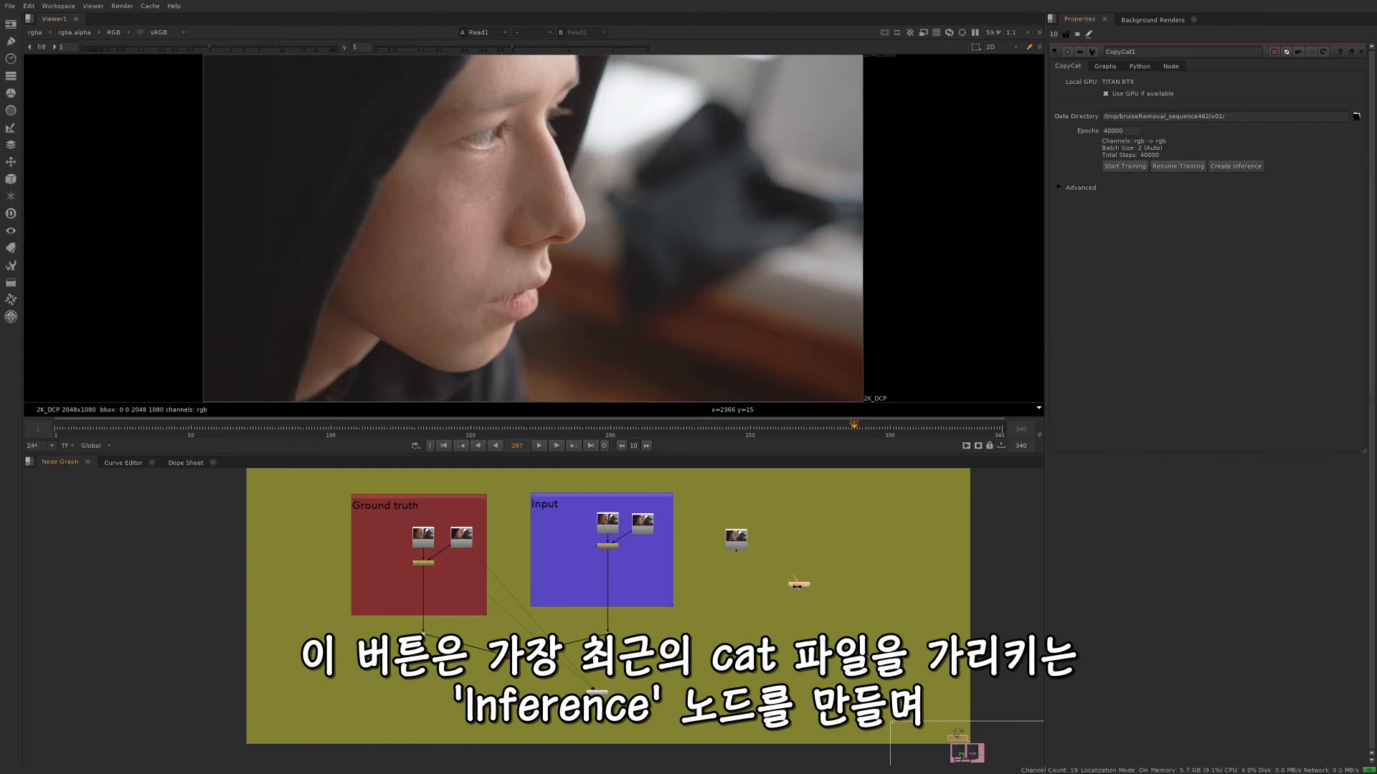
pyautogui.click(741, 590)
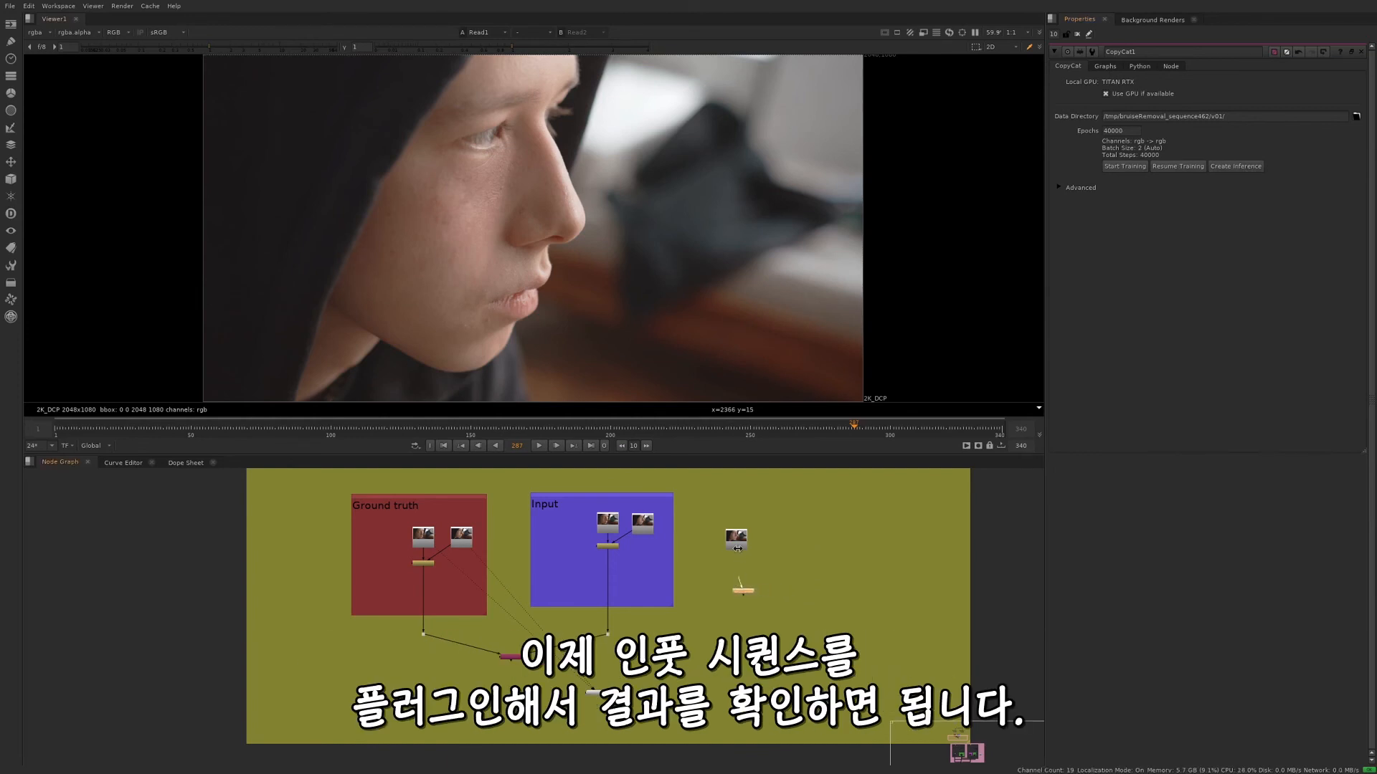
# Step: Connect the standalone source Read node to the Inference node, open its properties and view its output
pyautogui.moveTo(737, 549); pyautogui.dragTo(745, 594)
pyautogui.doubleClick(743, 592)
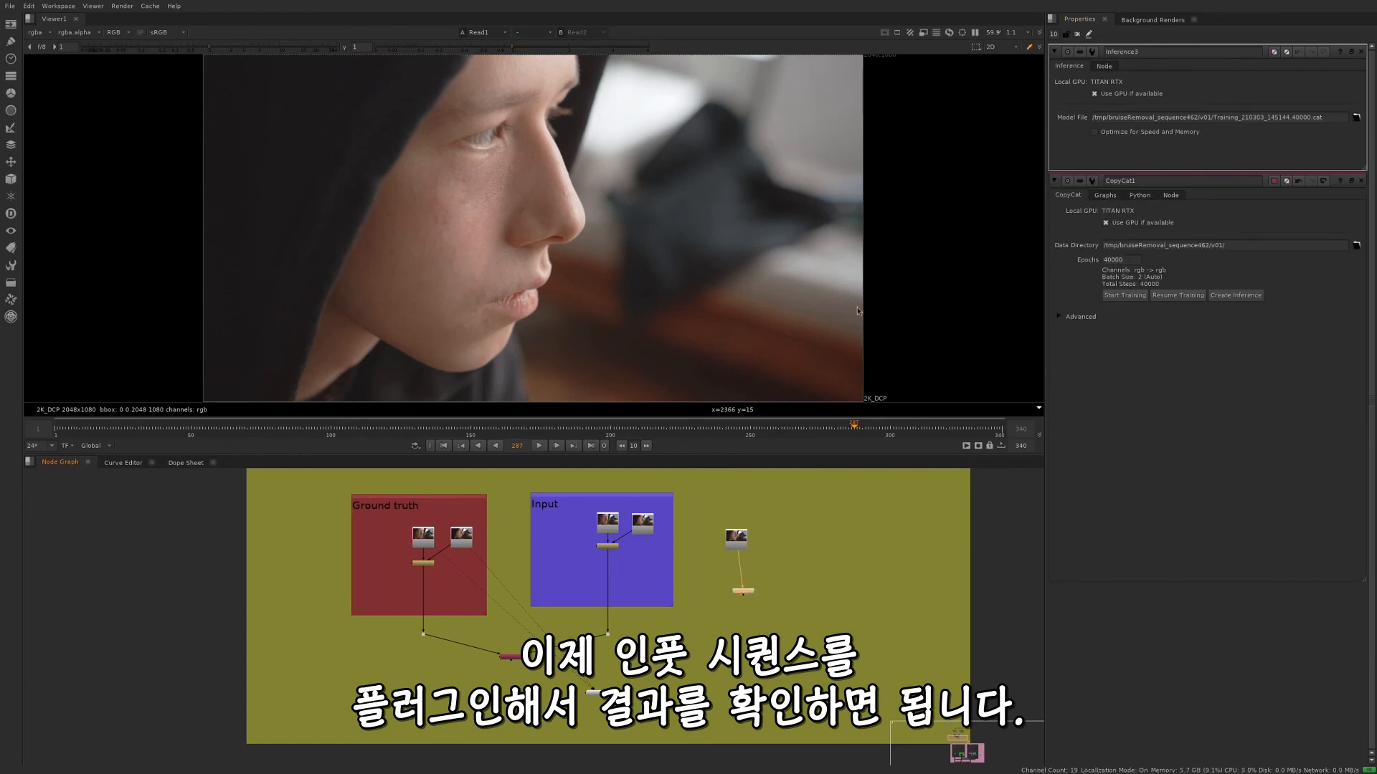
pyautogui.press('1')
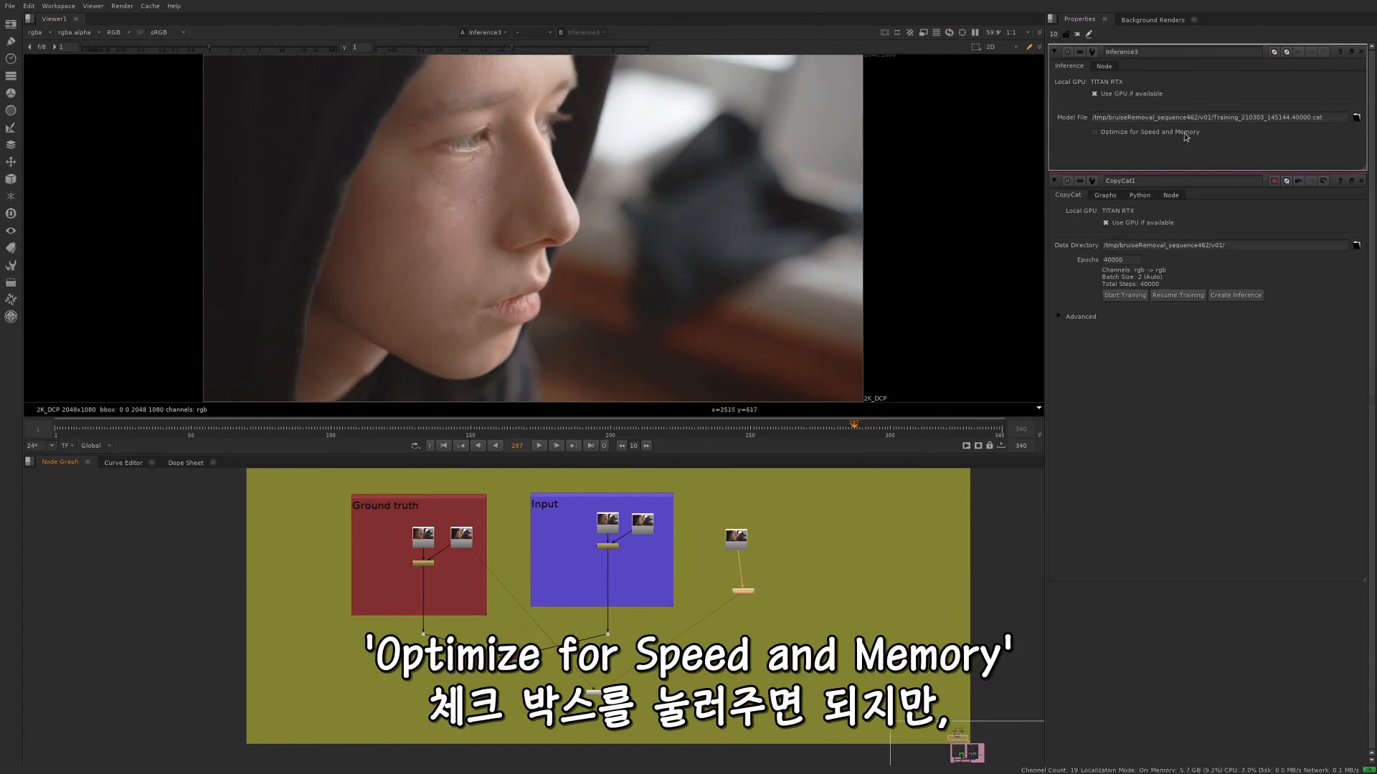
# Step: Enable Optimize for Speed and Memory on the Inference node and stop the playback of its result
pyautogui.click(1185, 135)
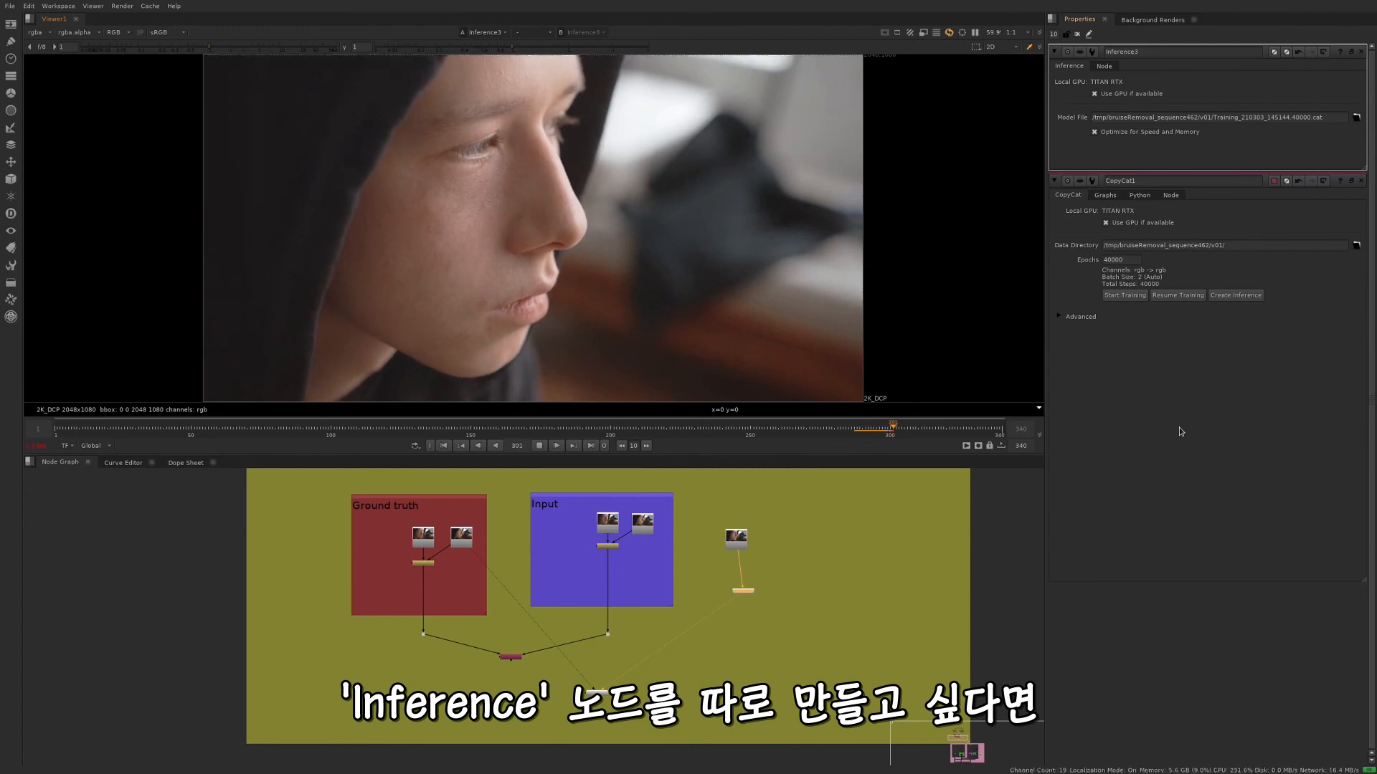
pyautogui.click(540, 447)
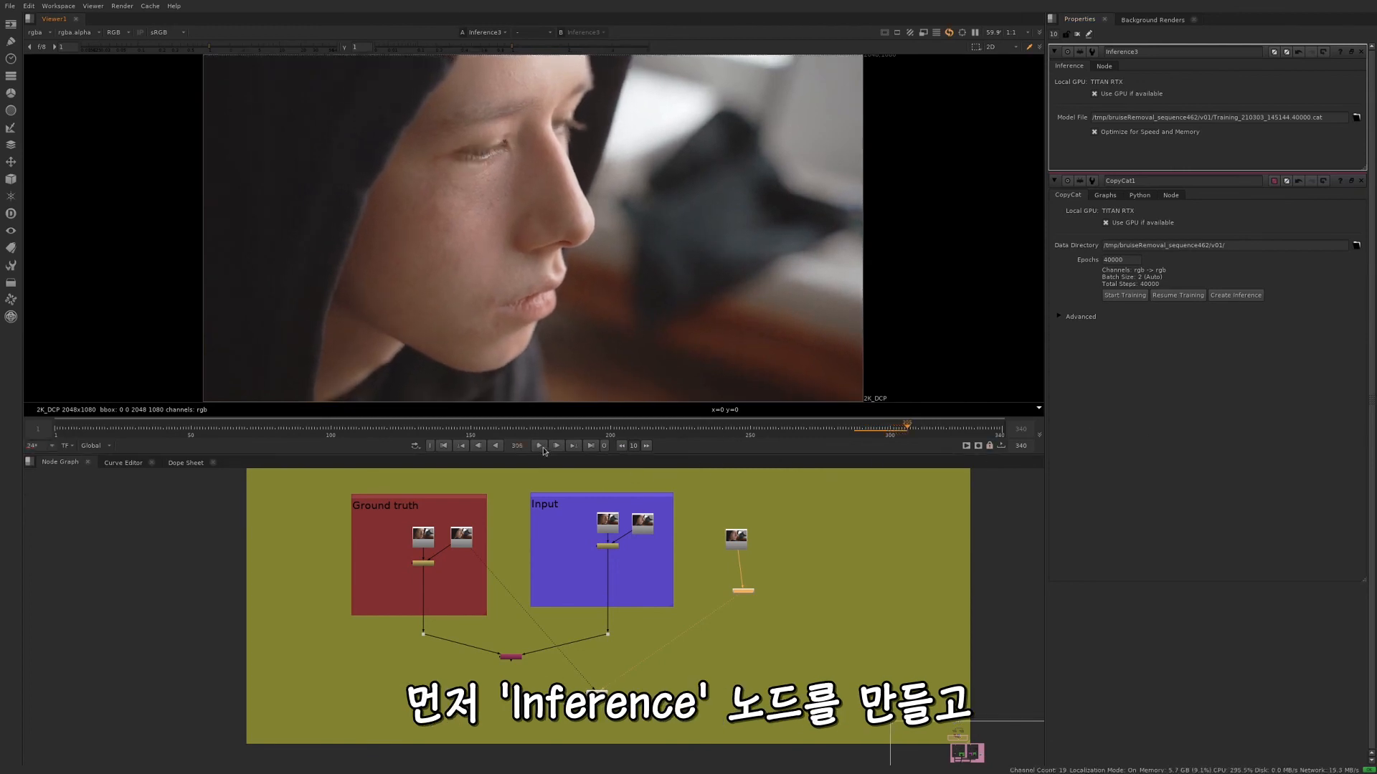
# Step: Replace the CopyCat-generated Inference node with a new, empty Inference node connected to the standalone source Read node
pyautogui.click(743, 590)
pyautogui.press('Delete')
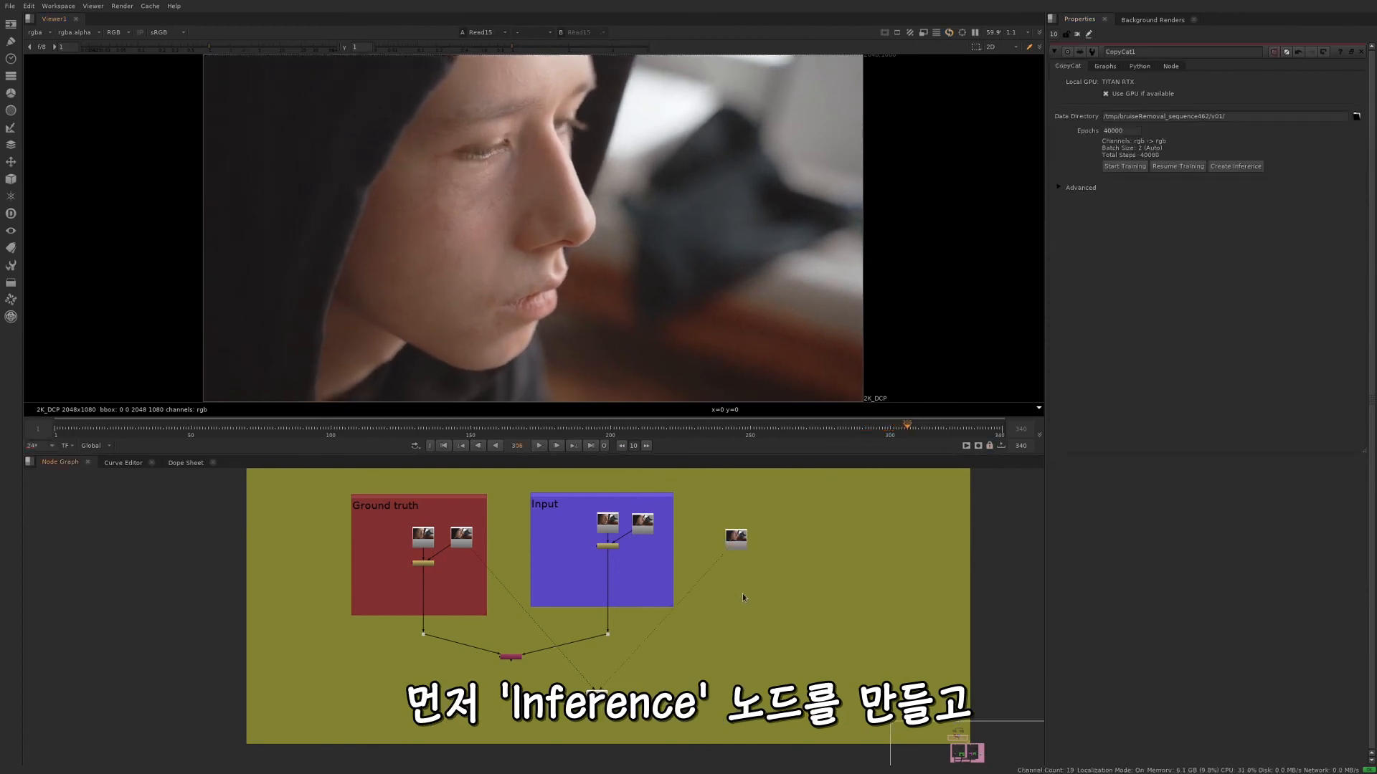
pyautogui.press('Tab')
pyautogui.write('Inference')
pyautogui.press('Return')
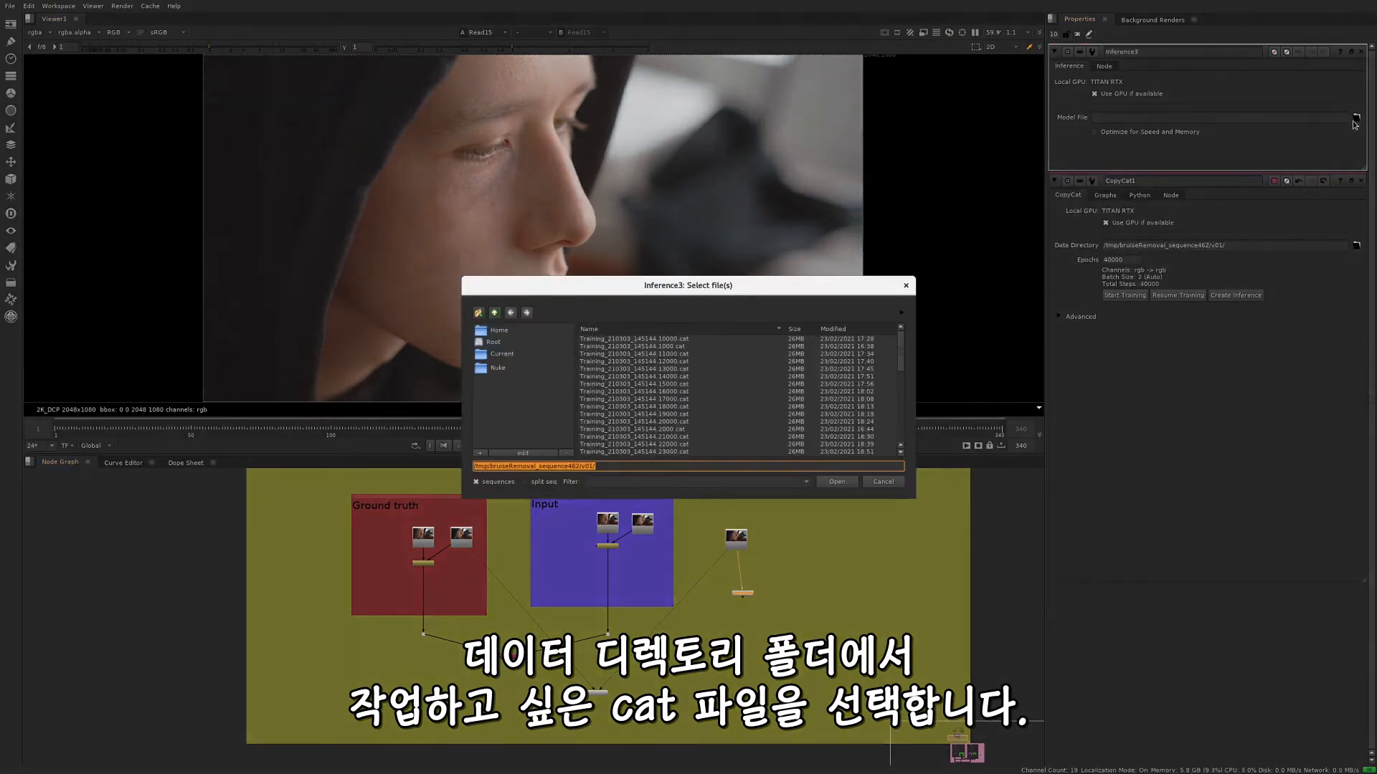
# Step: Load Training_210303_145144.40000.cat from the /tmp/bruiseRemoval_sequence462/v01/ folder as the new Inference node's model file
pyautogui.click(1356, 117)
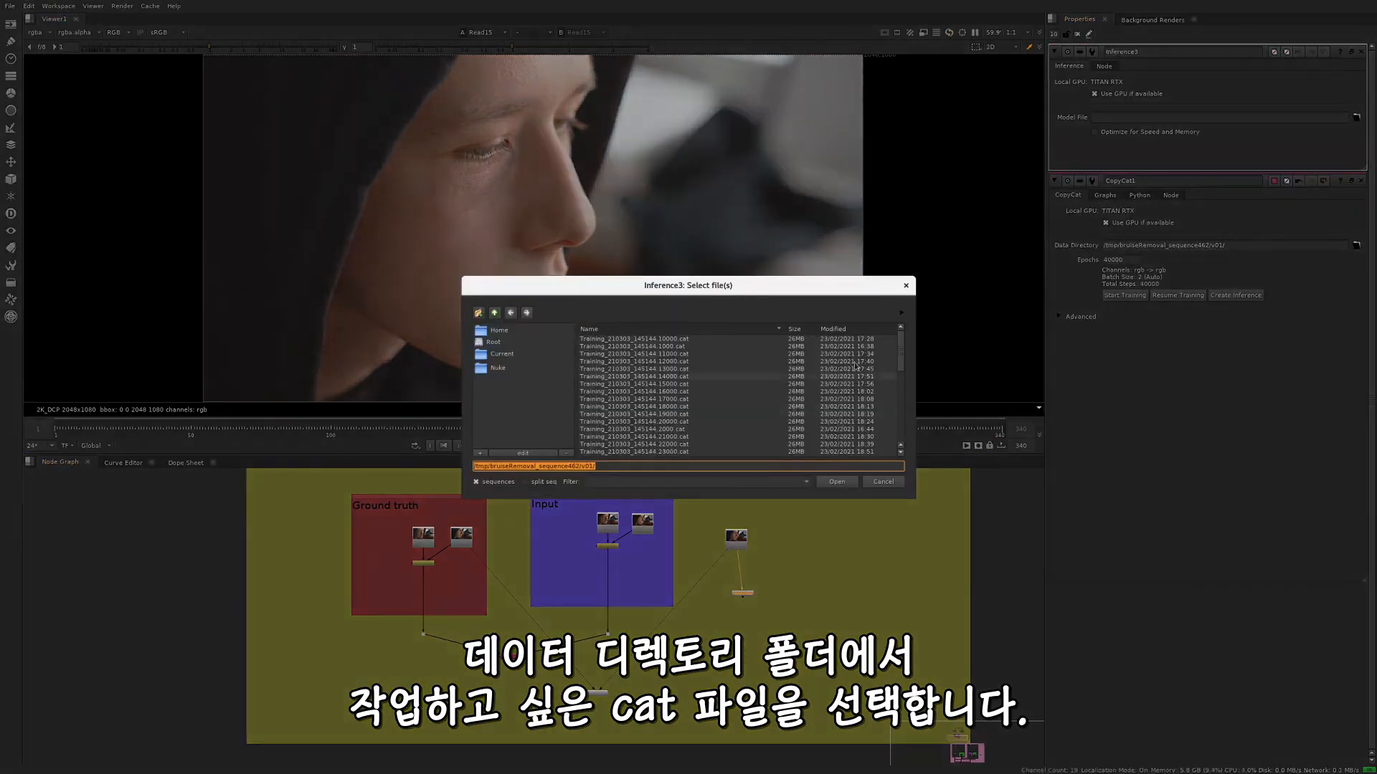
pyautogui.moveTo(900, 353); pyautogui.dragTo(901, 418)
pyautogui.doubleClick(679, 392)
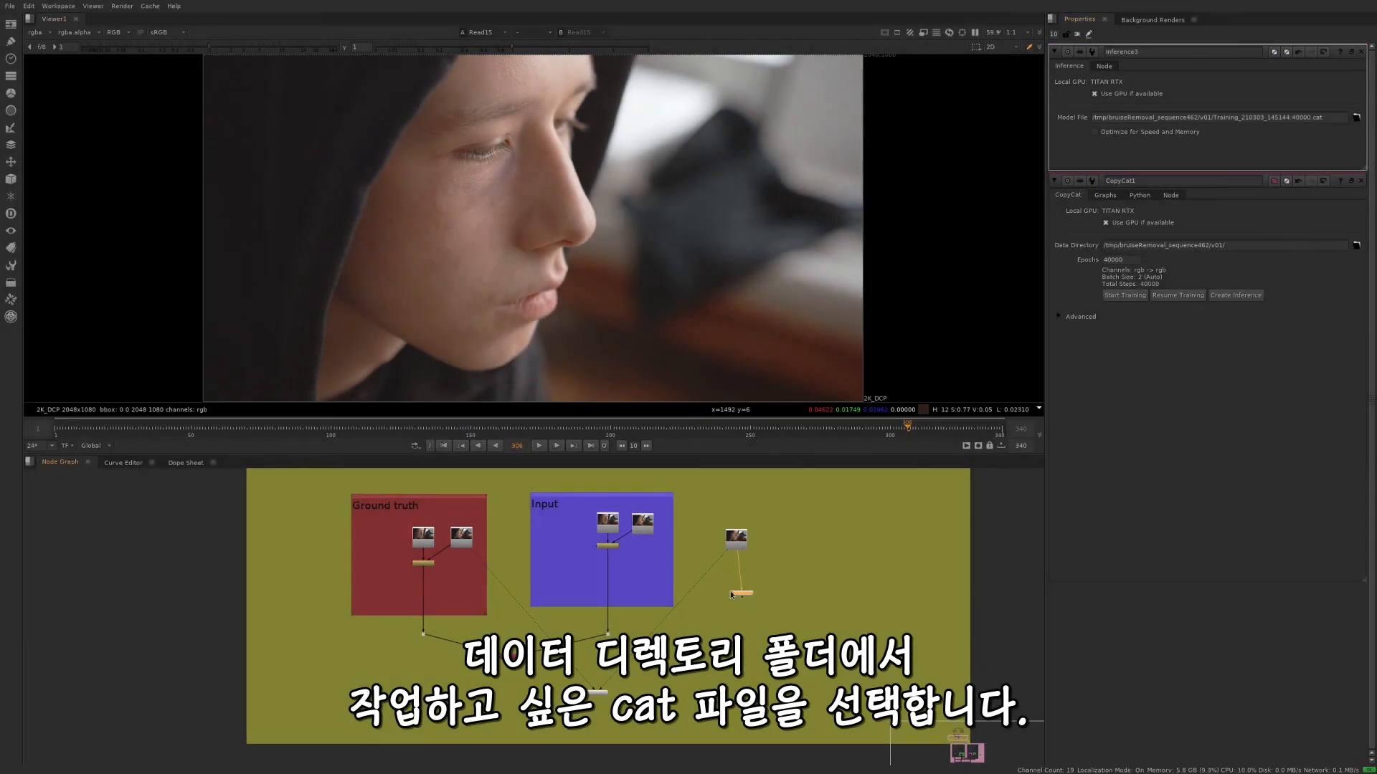
# Step: Align the new Inference node under its Read node and play back its output with Optimize for Speed and Memory enabled
pyautogui.moveTo(731, 593); pyautogui.dragTo(725, 590)
pyautogui.press('1')
pyautogui.click(1116, 132)
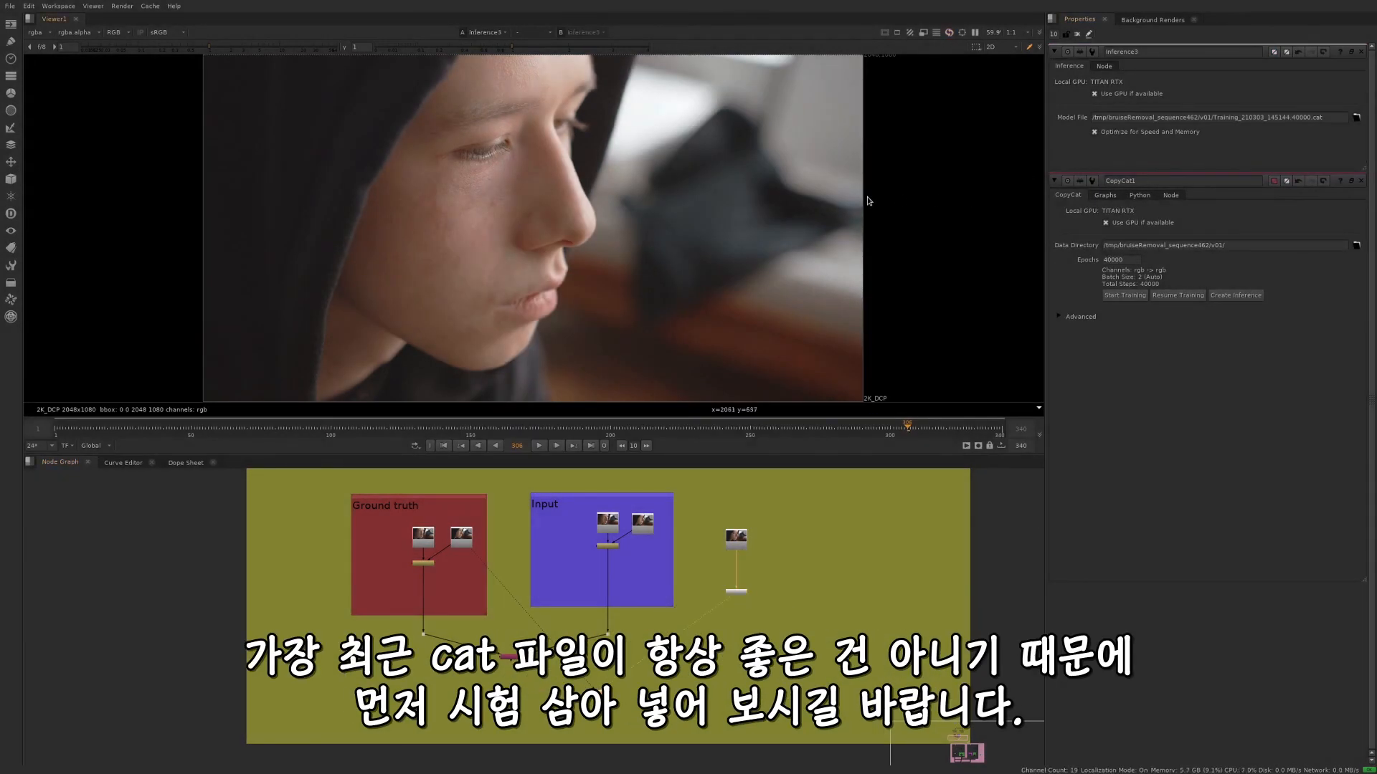
pyautogui.press('l')
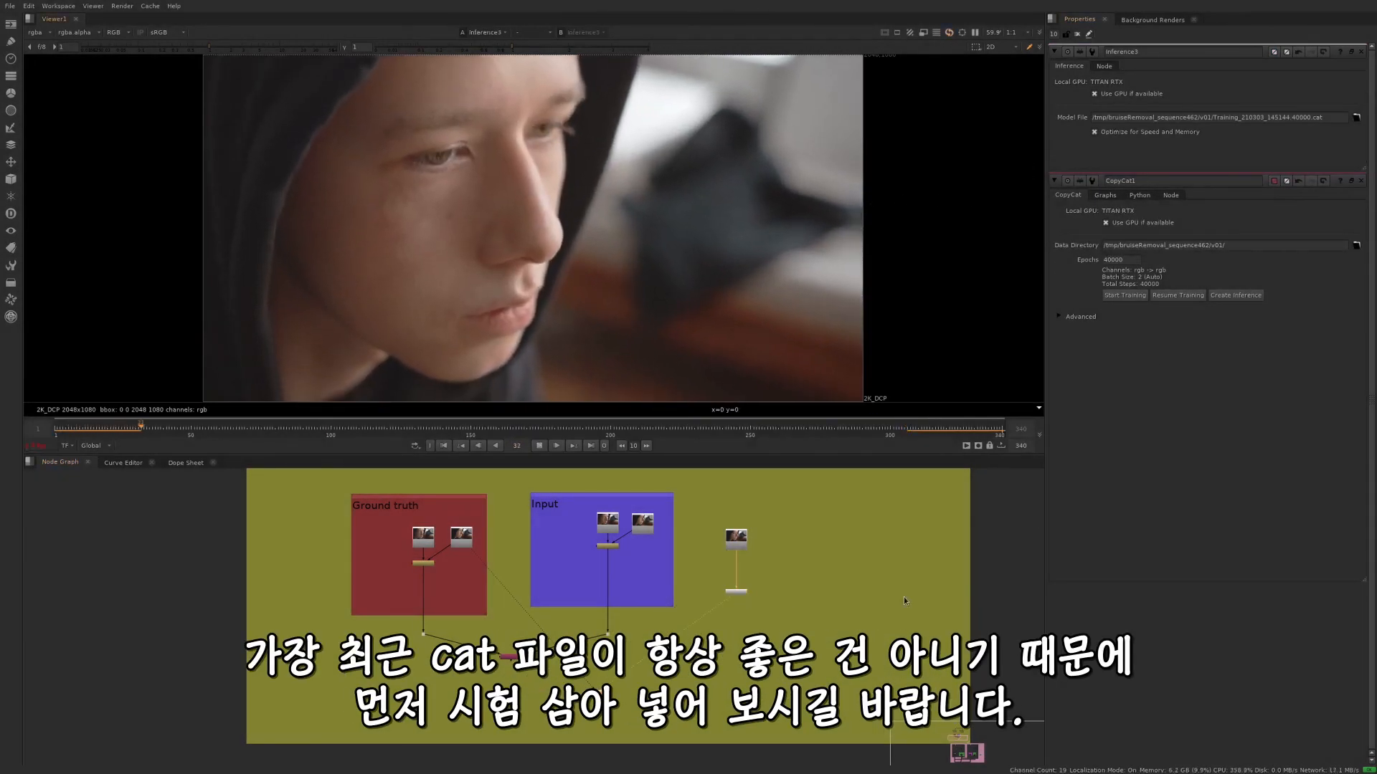